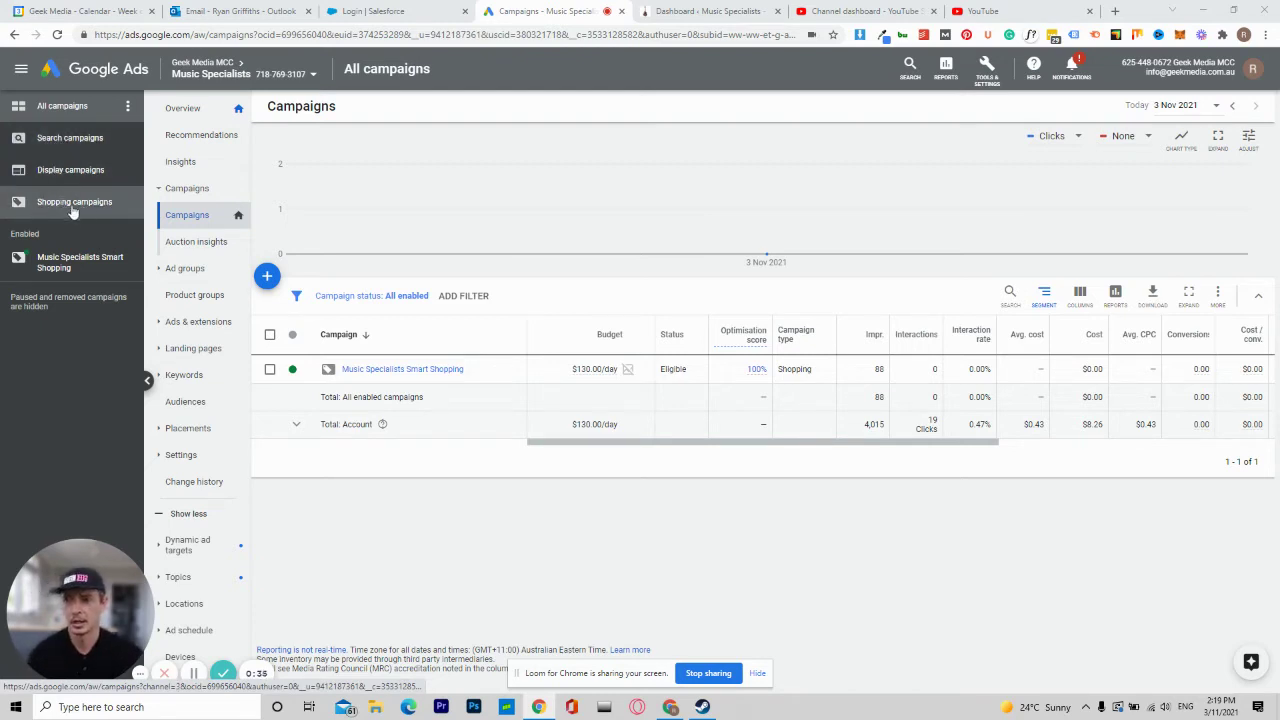
# Switch to the Shopping campaigns view, showing the Music Specialists Smart Shopping campaign.
pyautogui.click(77, 205)
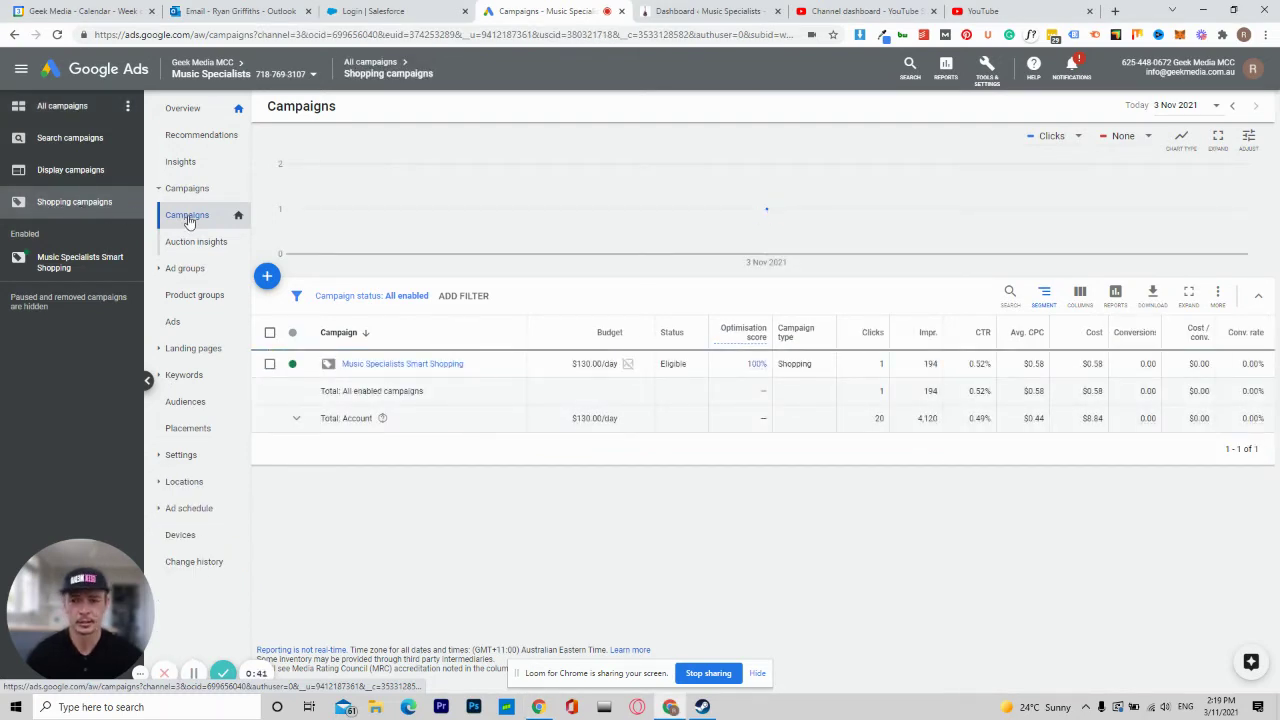
# Start a new campaign with Sales as the goal.
pyautogui.click(267, 276)
pyautogui.click(345, 287)
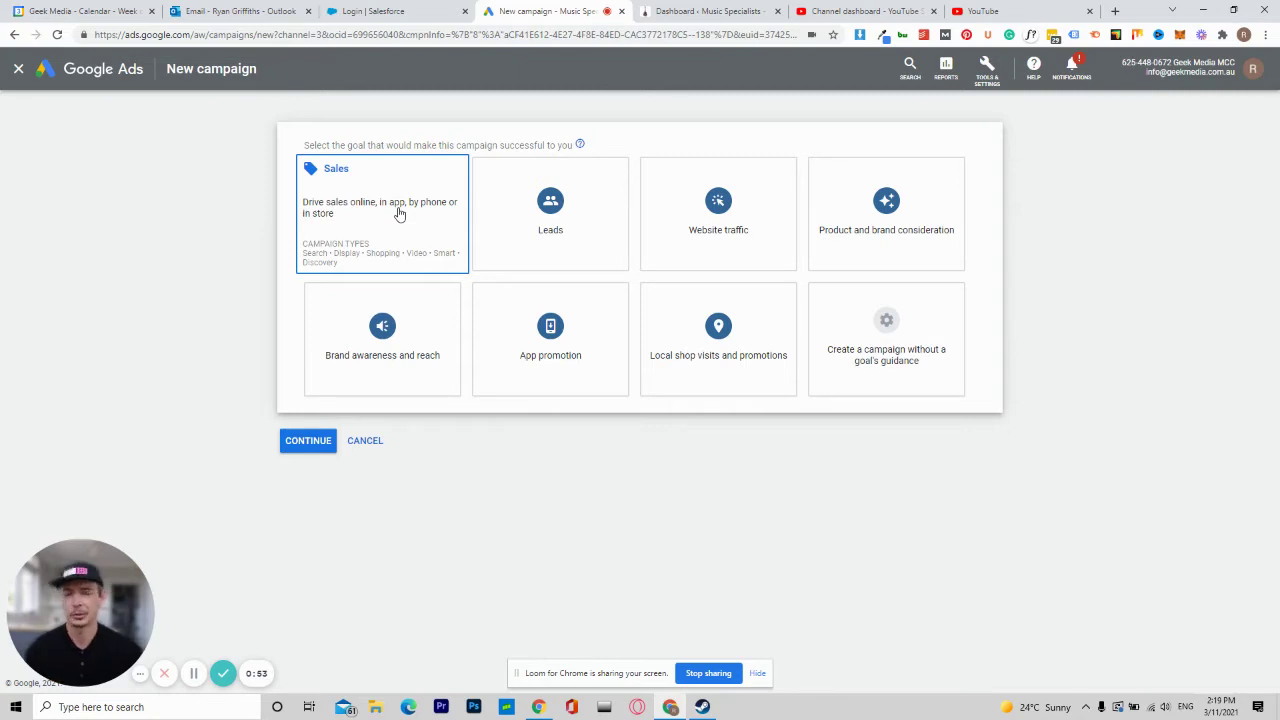
pyautogui.click(398, 213)
# Choose a Smart Shopping campaign for Music Specialists selling in Australia, and continue.
pyautogui.scroll(-2, 398, 213)
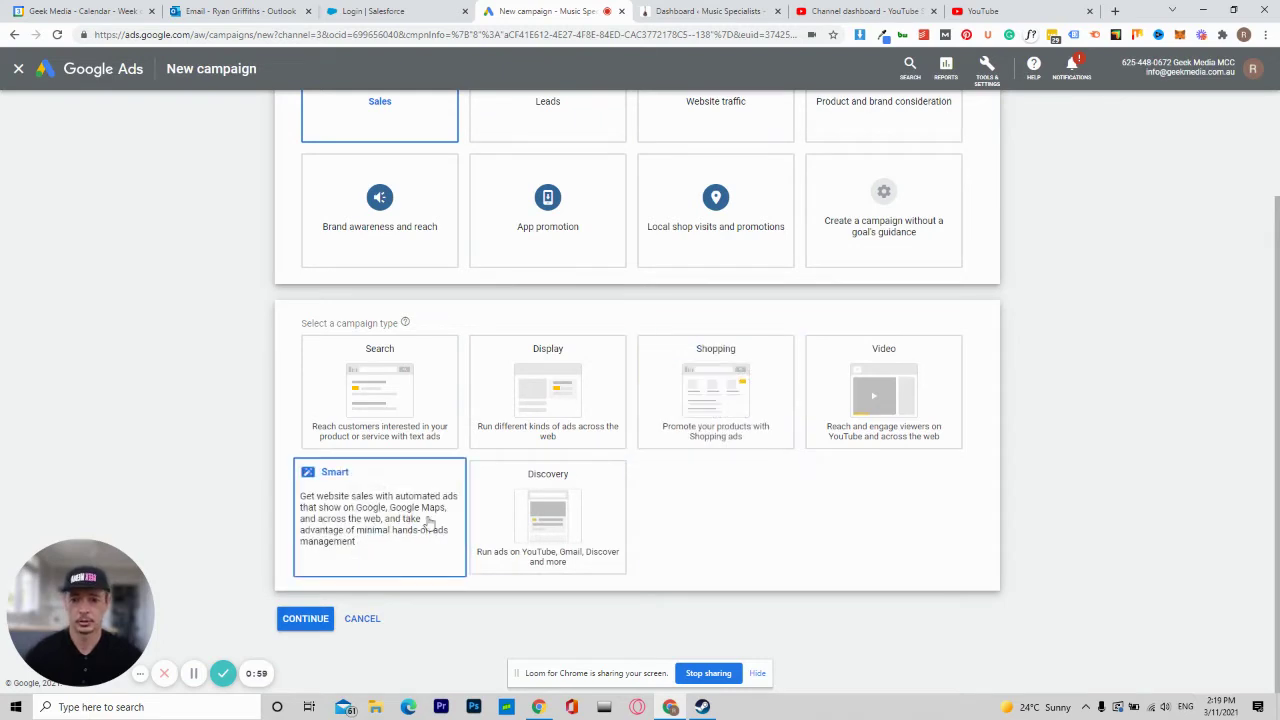
pyautogui.click(710, 393)
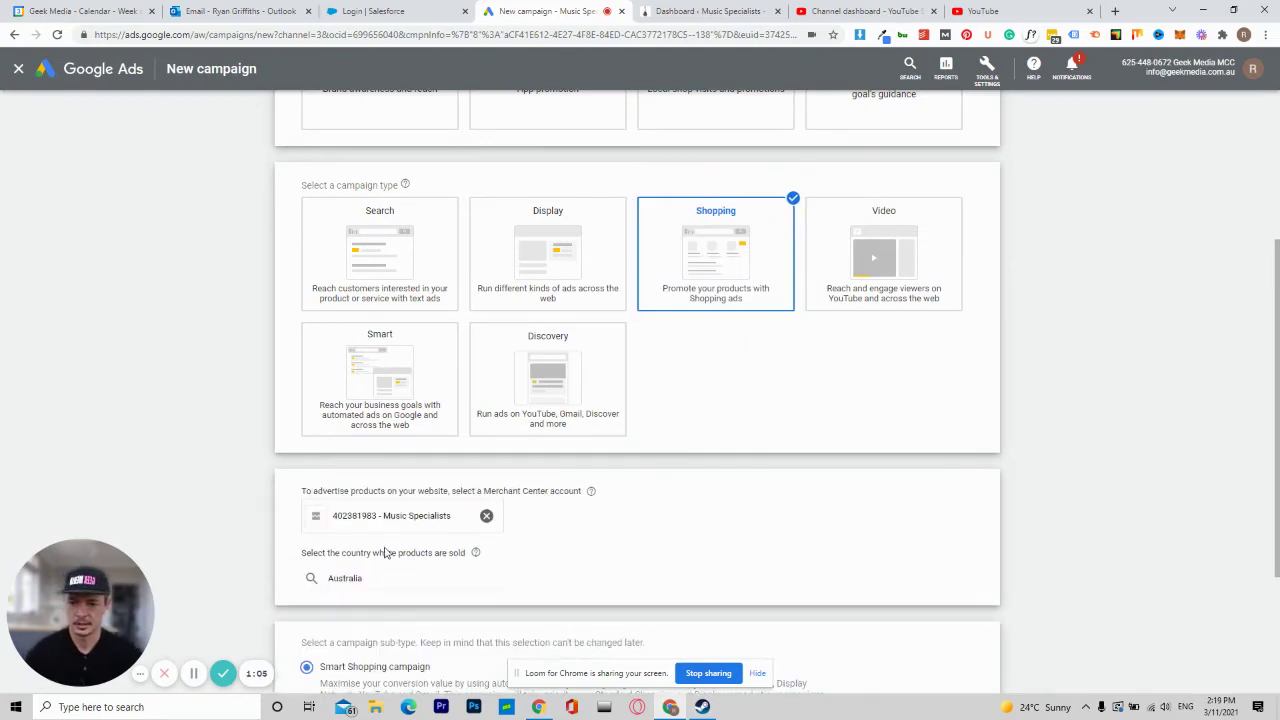
pyautogui.scroll(-1, 388, 550)
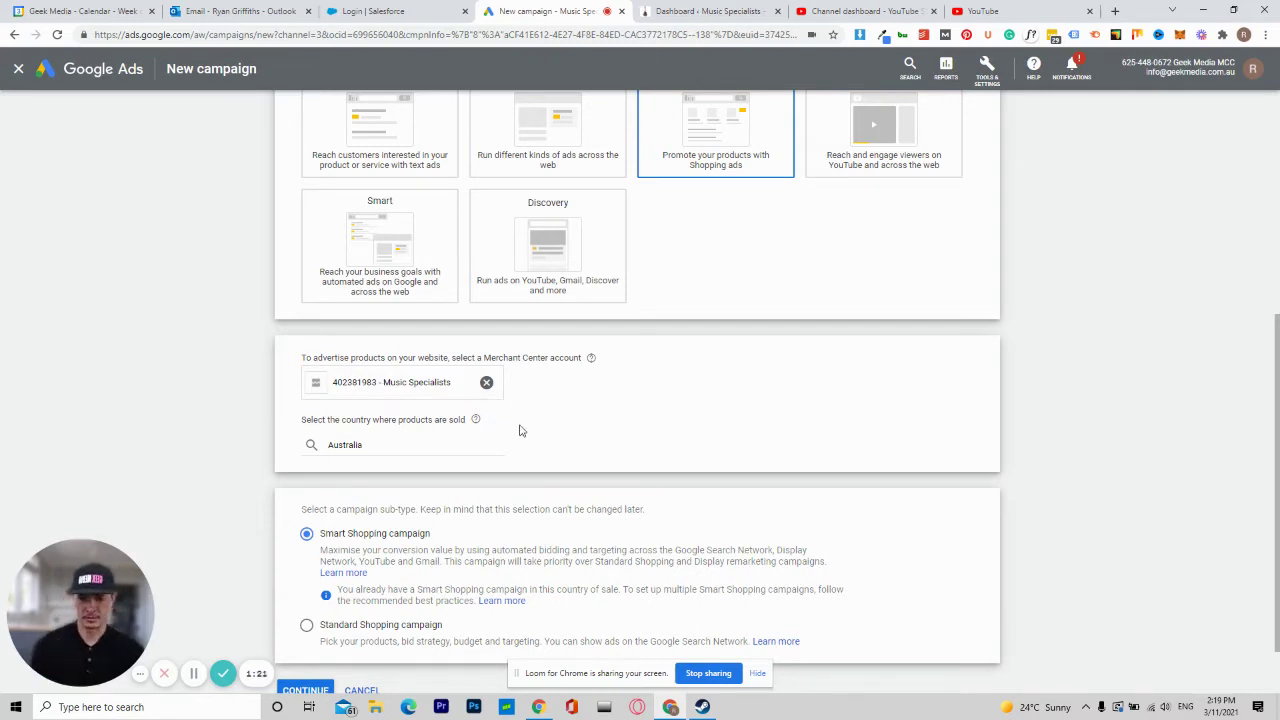
pyautogui.scroll(-1, 530, 505)
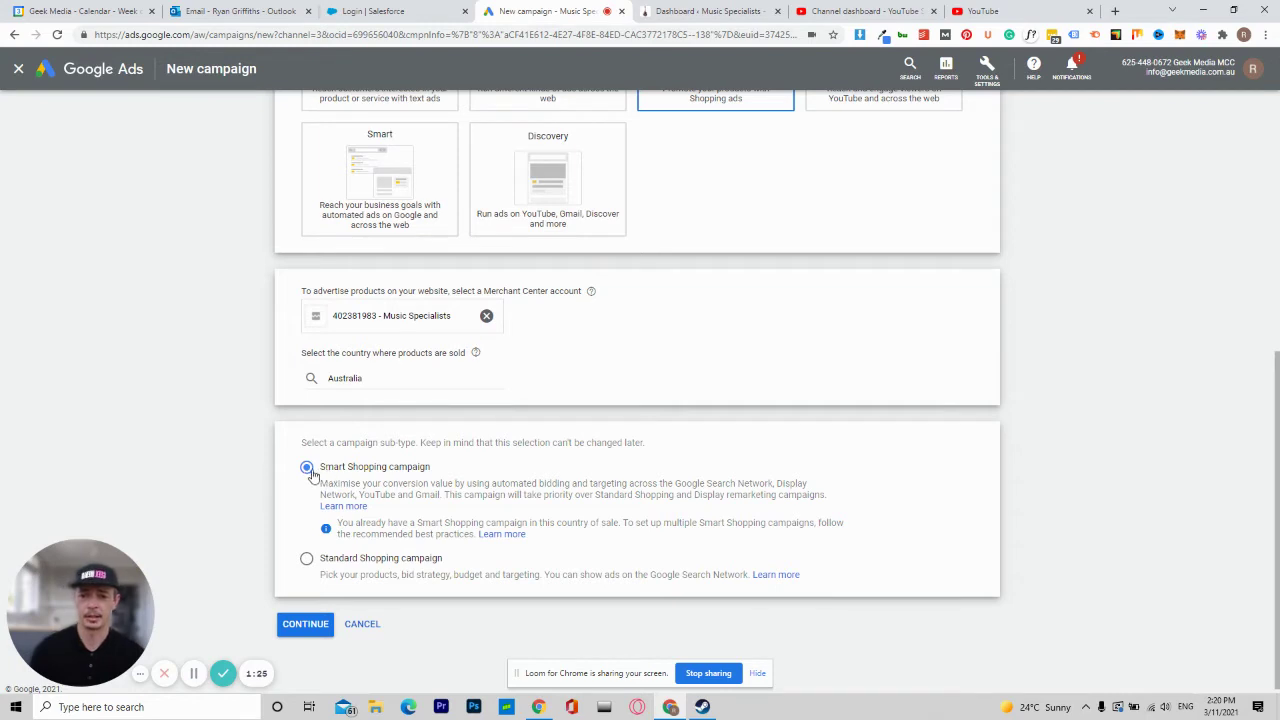
pyautogui.scroll(-1, 484, 474)
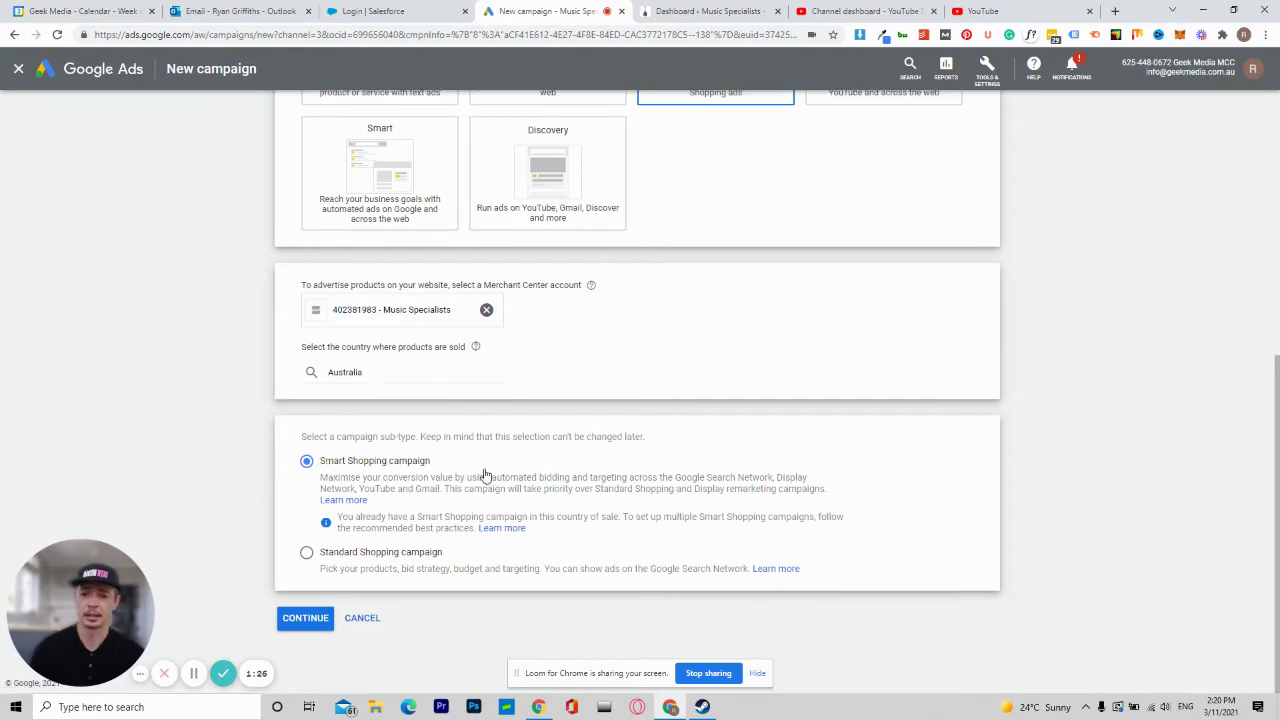
pyautogui.click(305, 618)
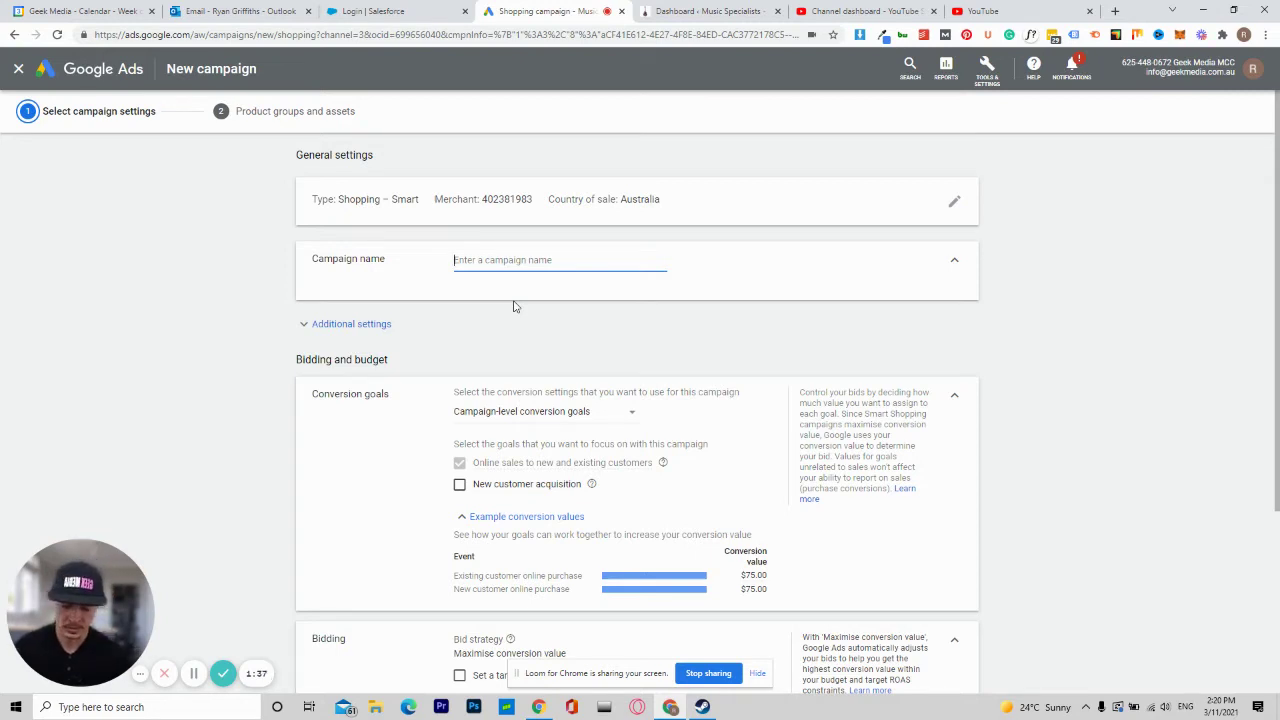
# Enter 'Test Smart Shoping' as the campaign name.
pyautogui.write('Test')
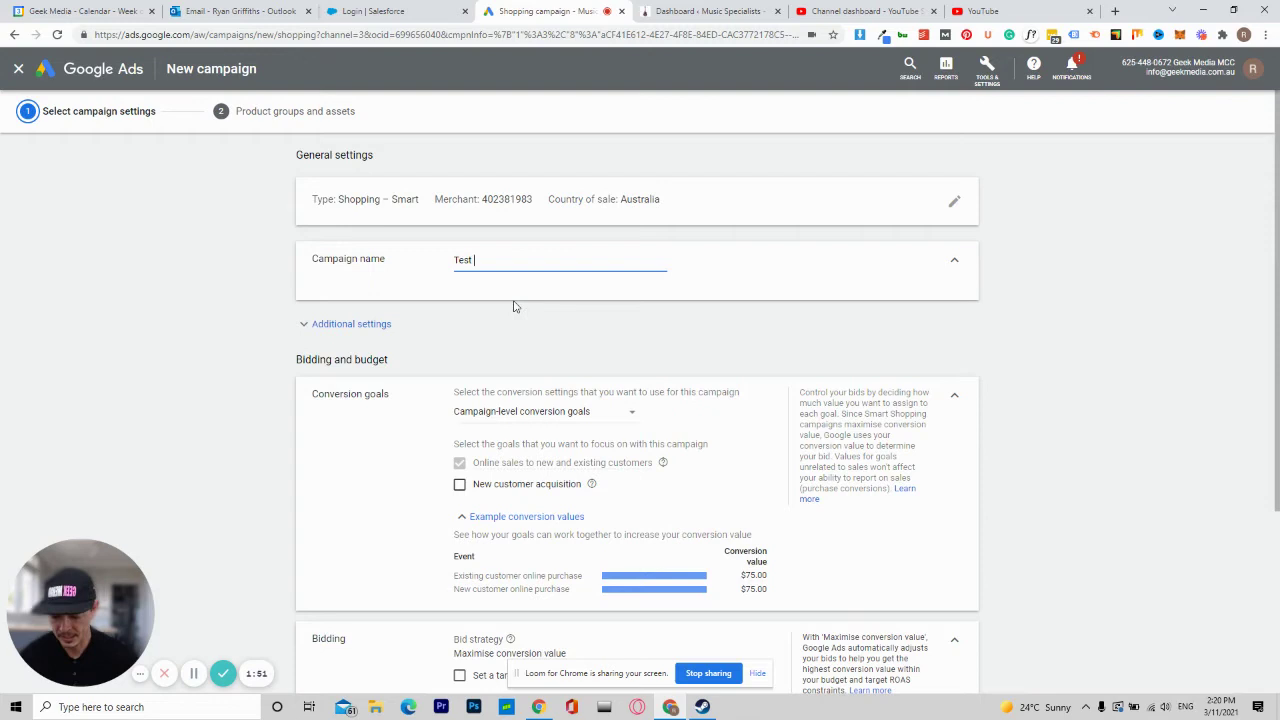
pyautogui.write('S')
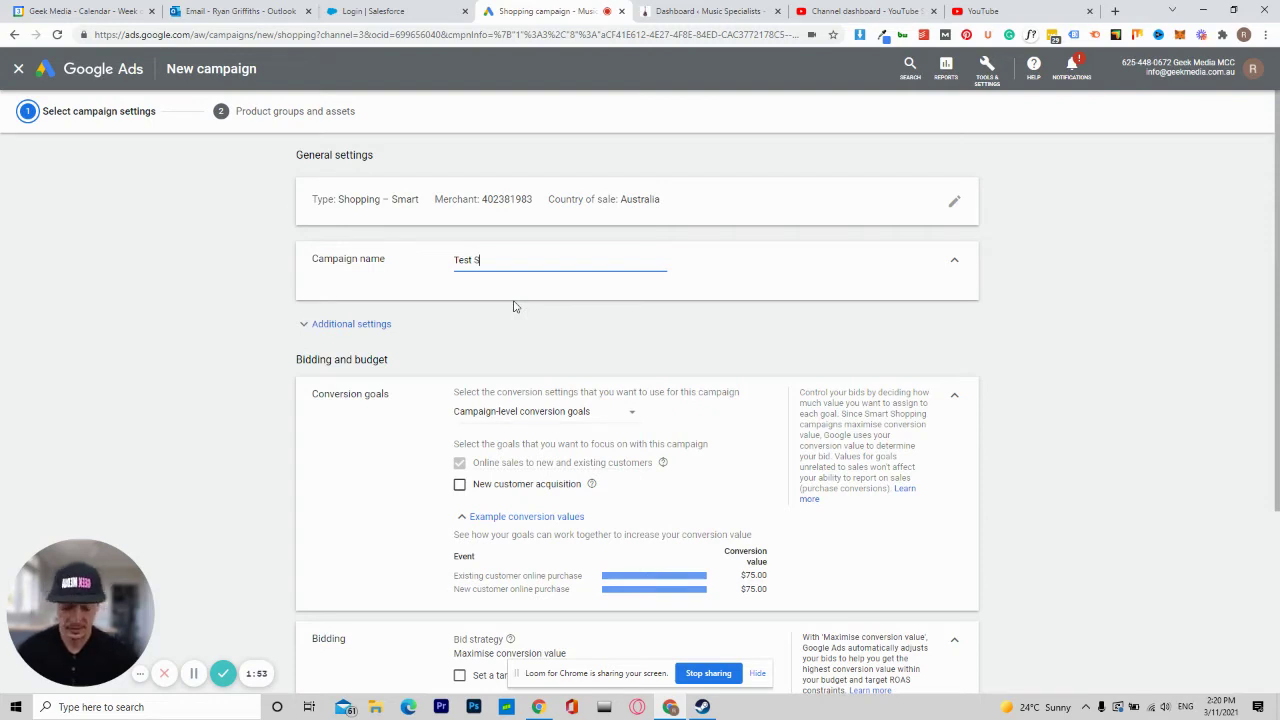
pyautogui.write('mart Shopin')
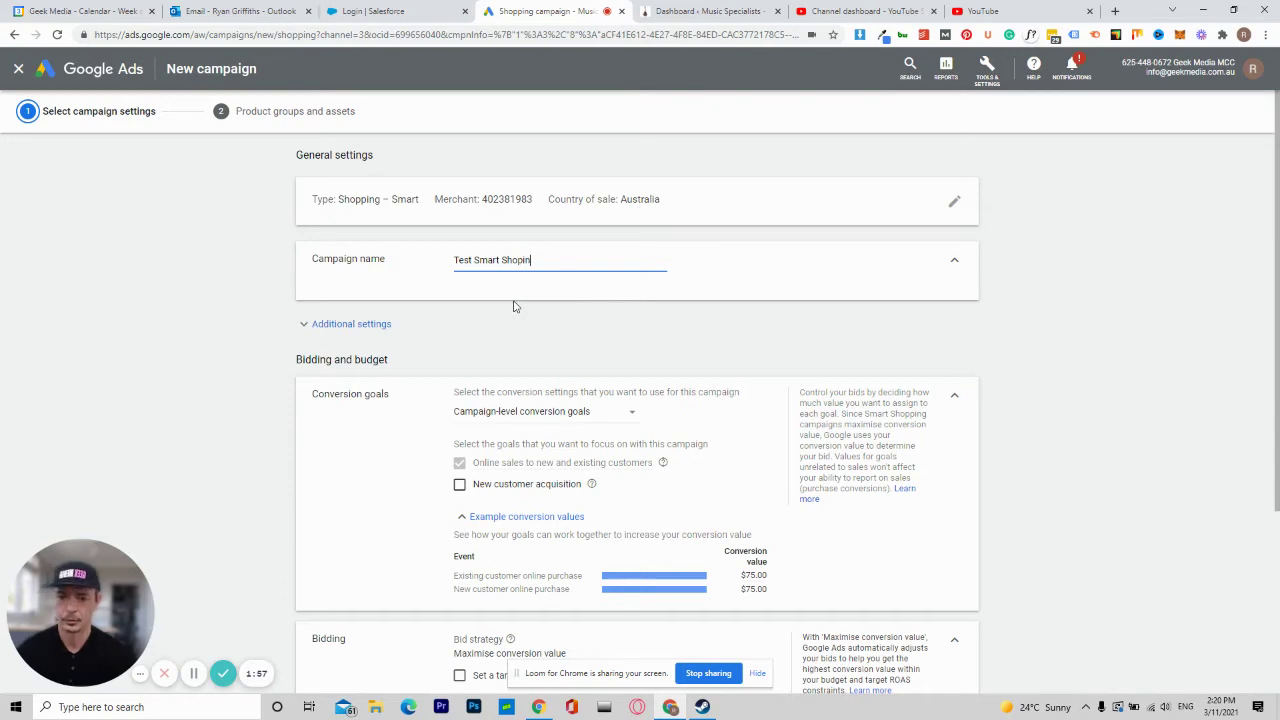
pyautogui.write('g')
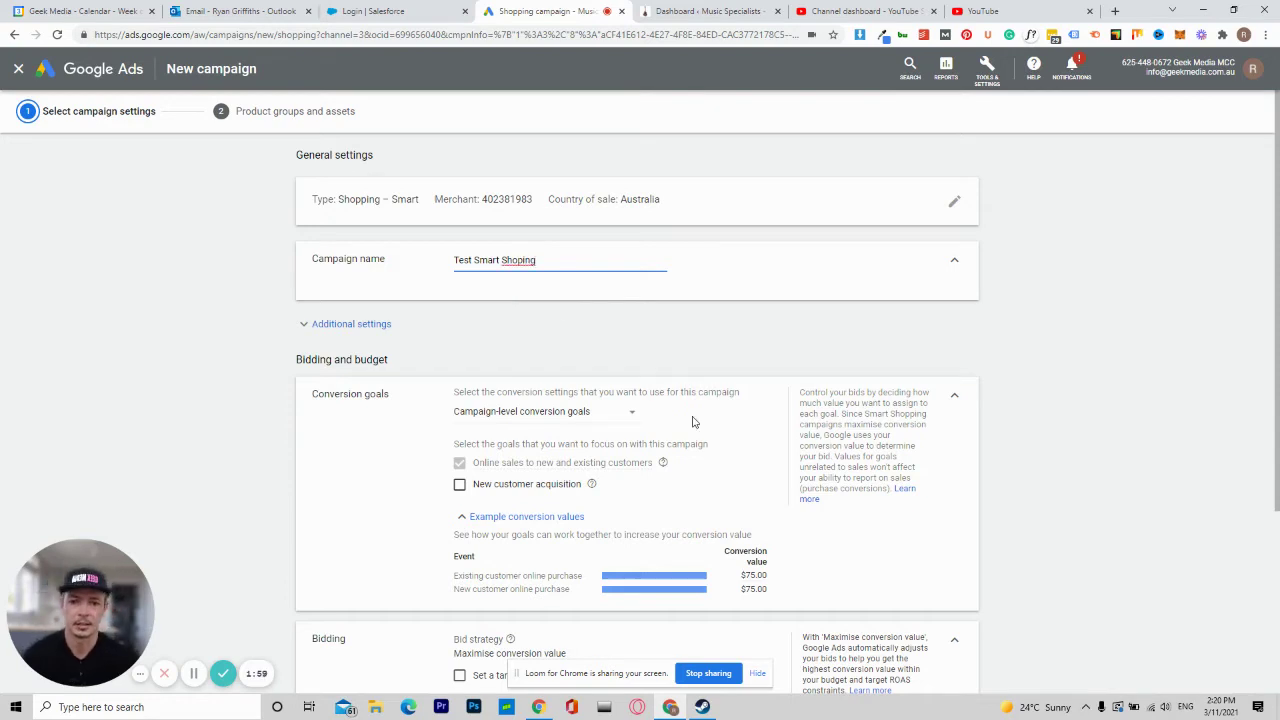
pyautogui.scroll(-2, 692, 425)
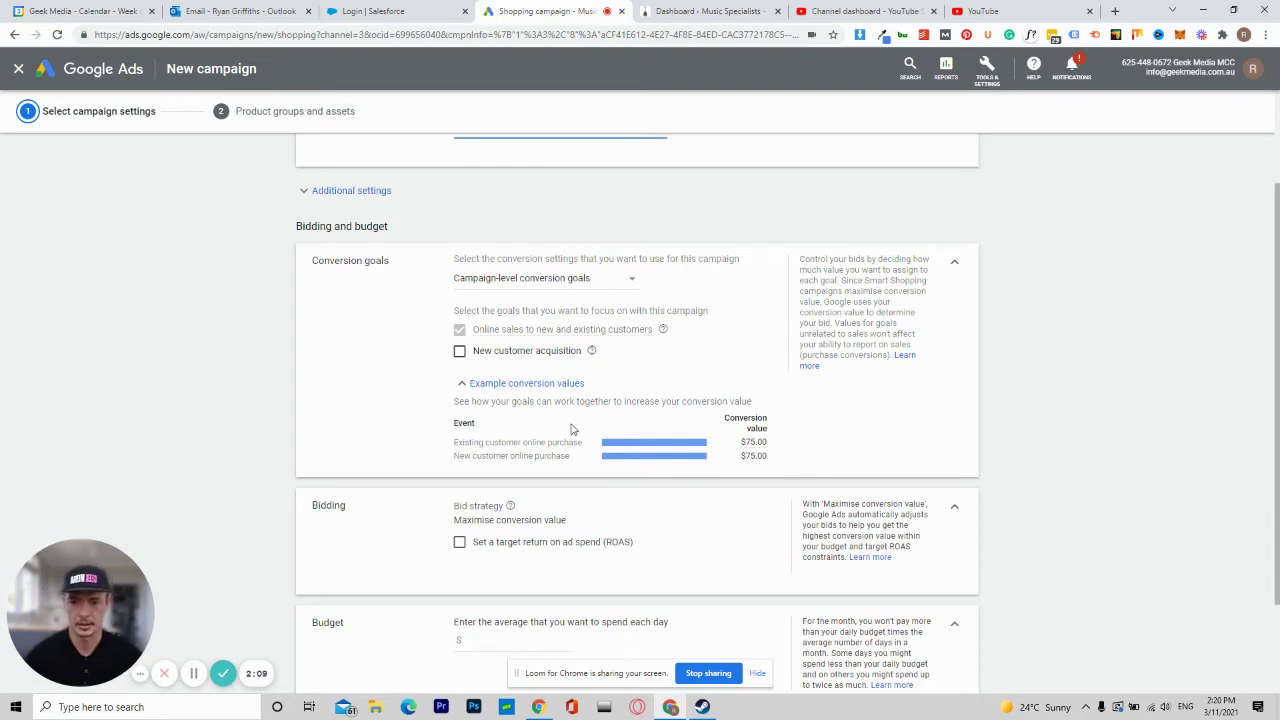
# Leave target ROAS off, set a $50 average daily budget, and save the settings.
pyautogui.scroll(-2, 674, 443)
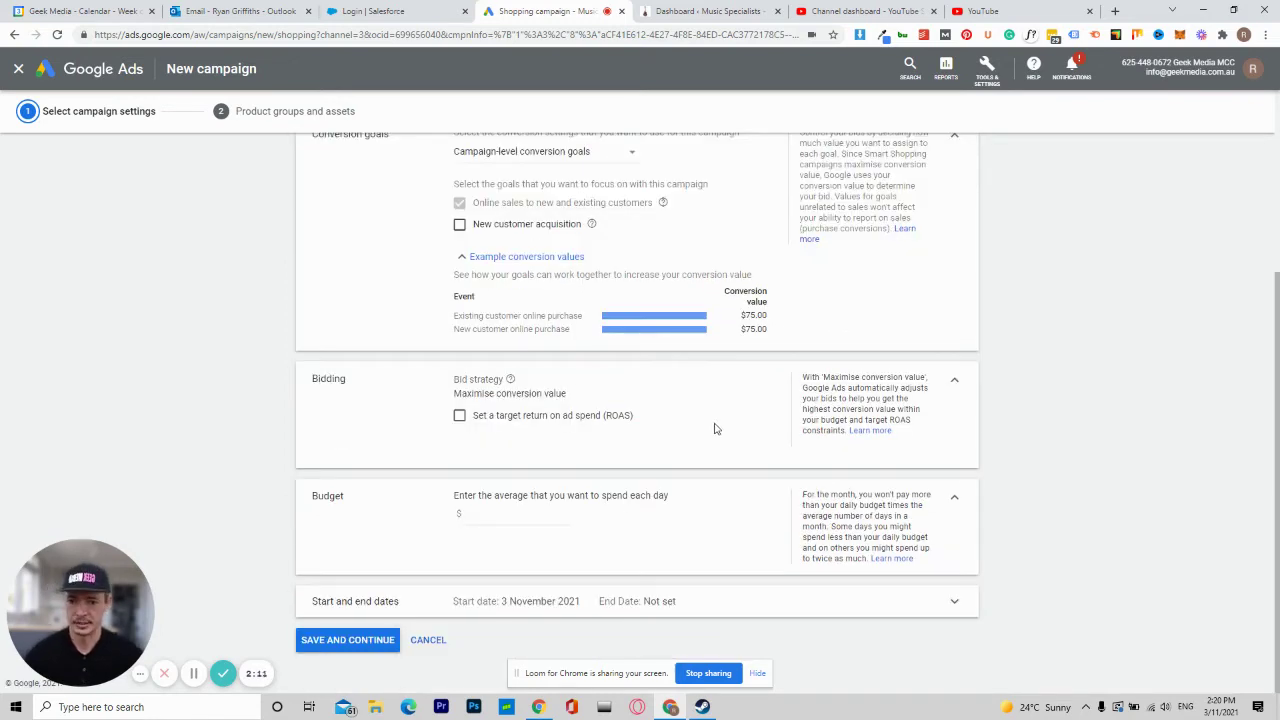
pyautogui.click(459, 417)
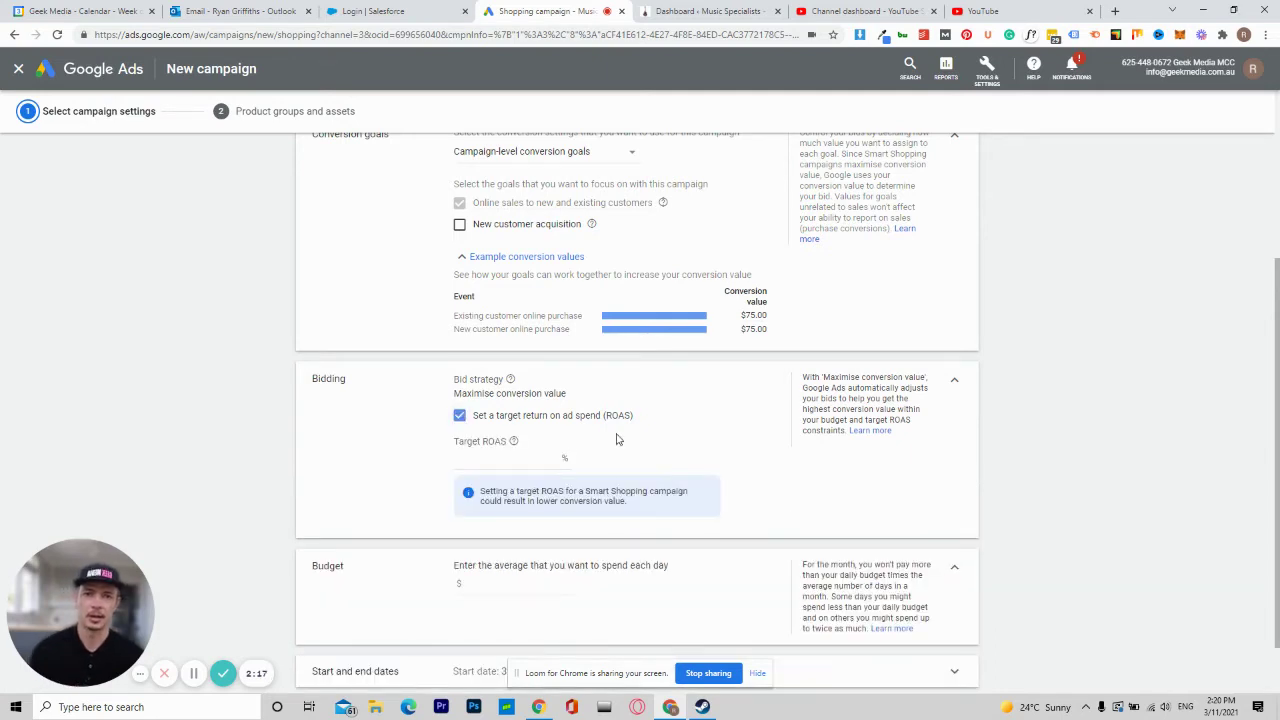
pyautogui.click(461, 417)
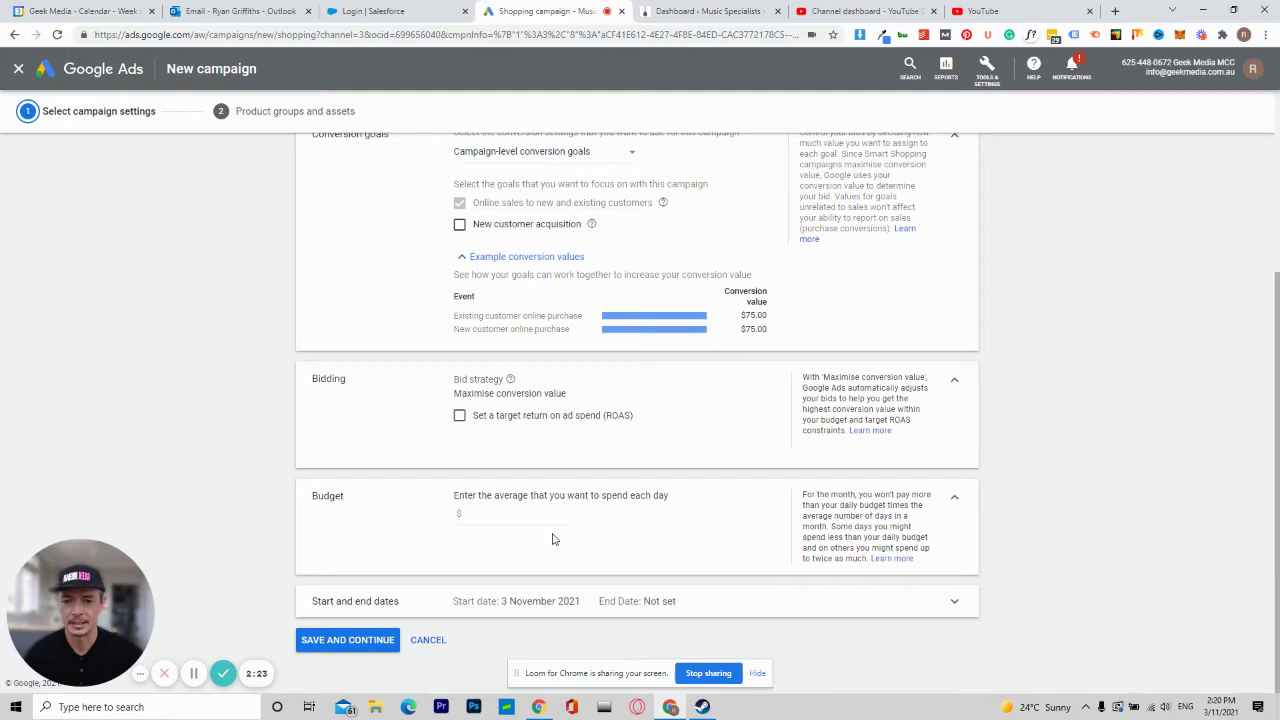
pyautogui.click(516, 516)
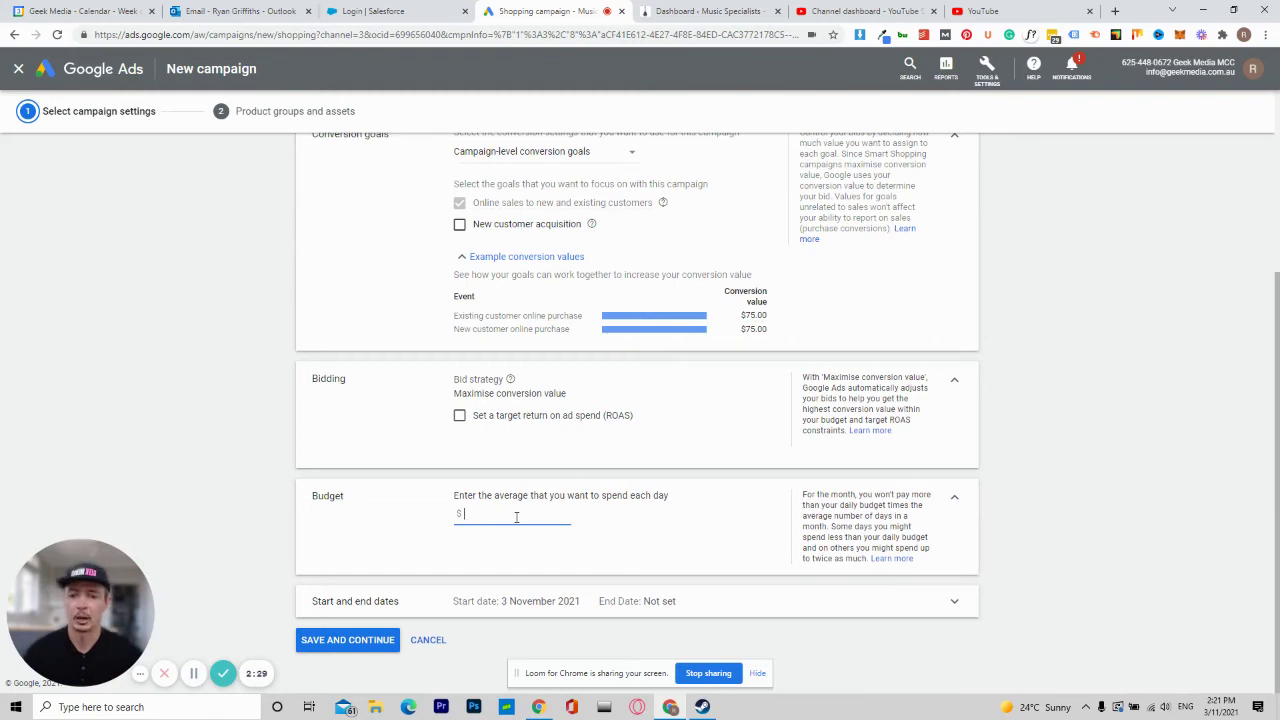
pyautogui.write('5')
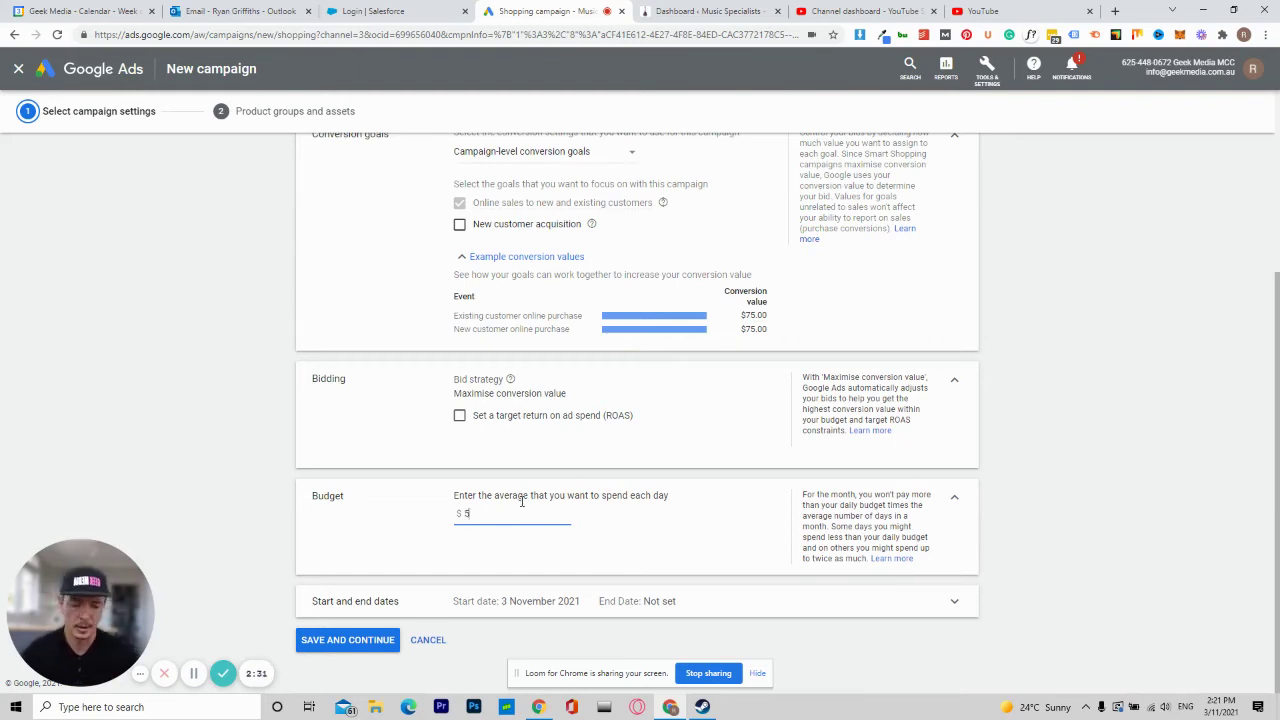
pyautogui.write('0')
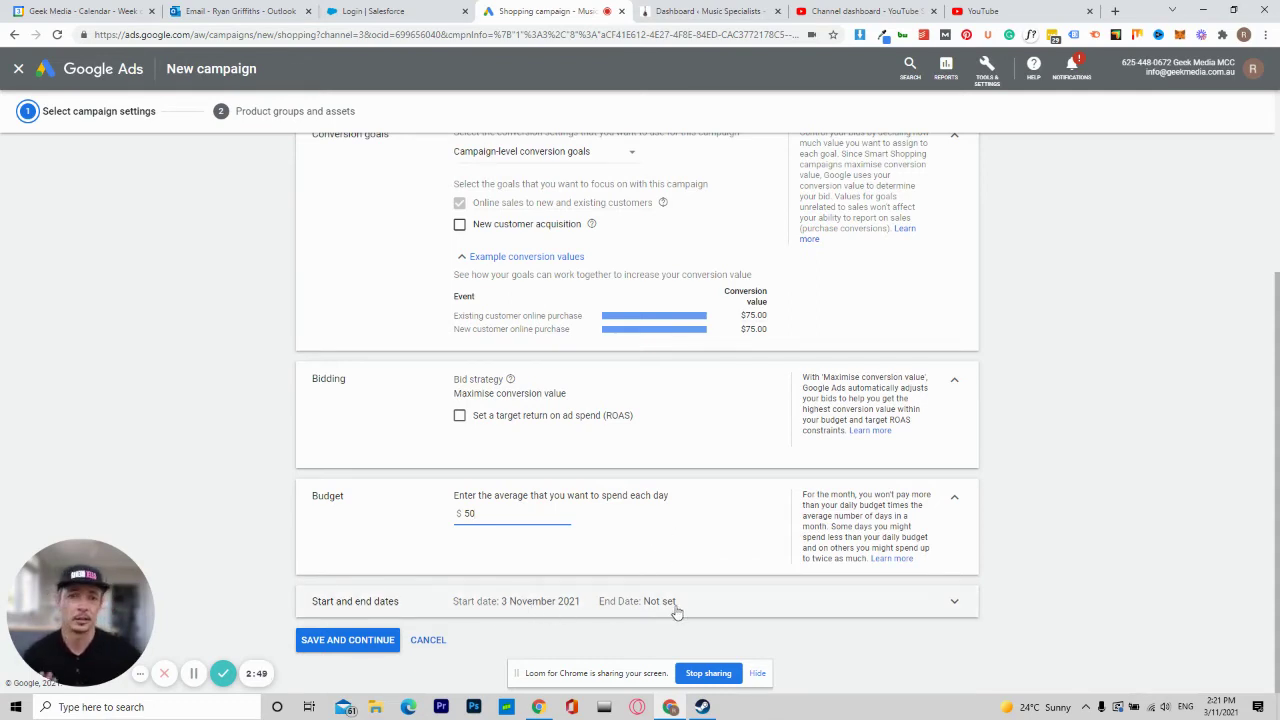
pyautogui.click(350, 641)
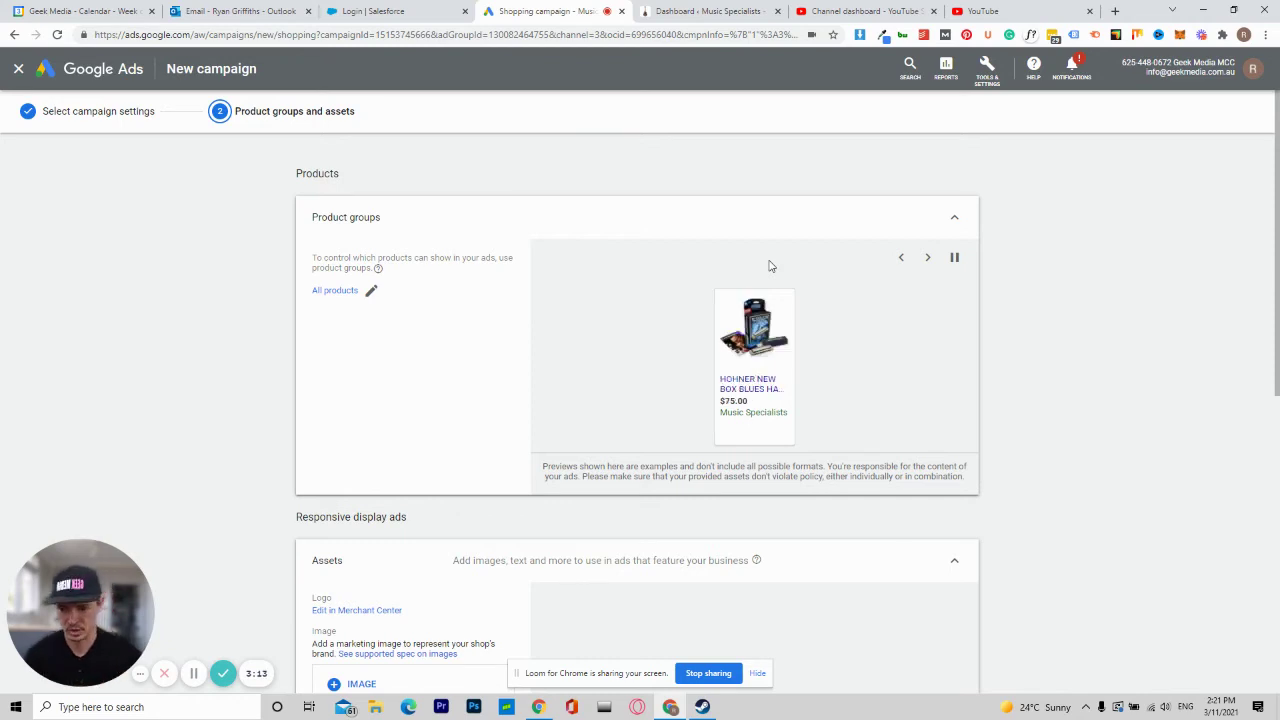
# Scroll down the Product groups and assets page to the Assets section.
pyautogui.scroll(-3, 769, 266)
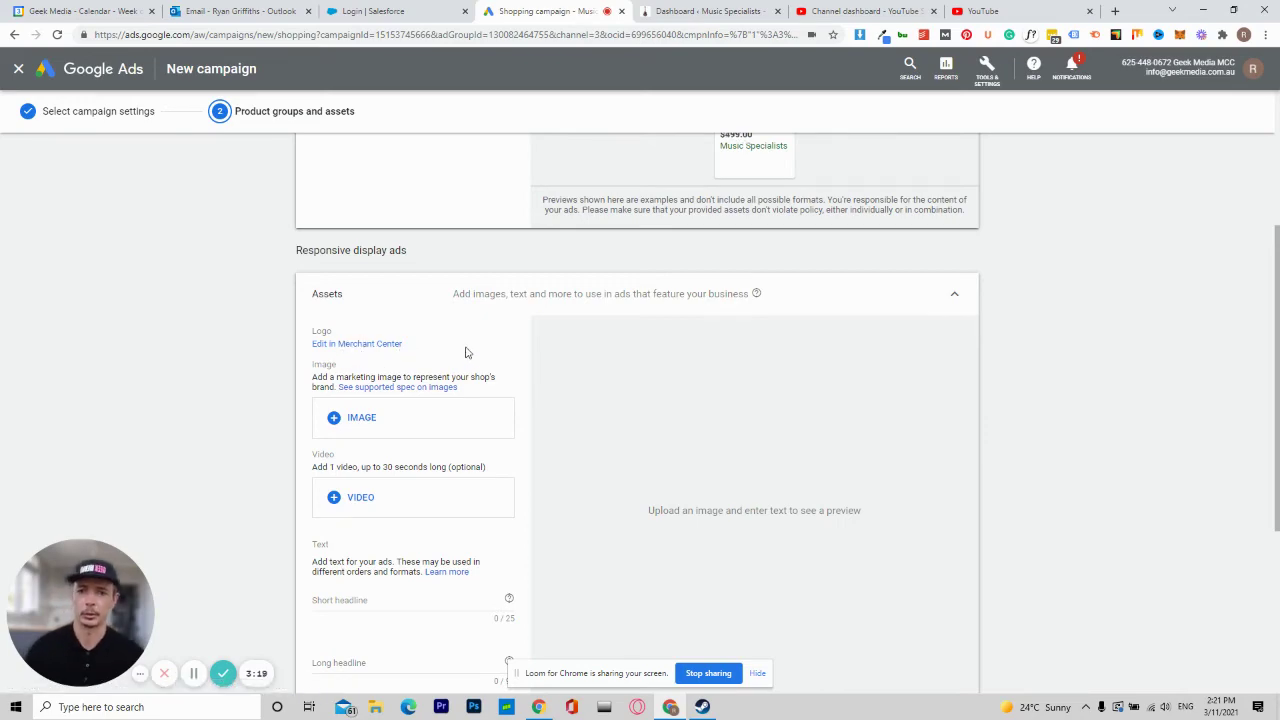
pyautogui.scroll(-1, 470, 352)
pyautogui.scroll(2, 419, 361)
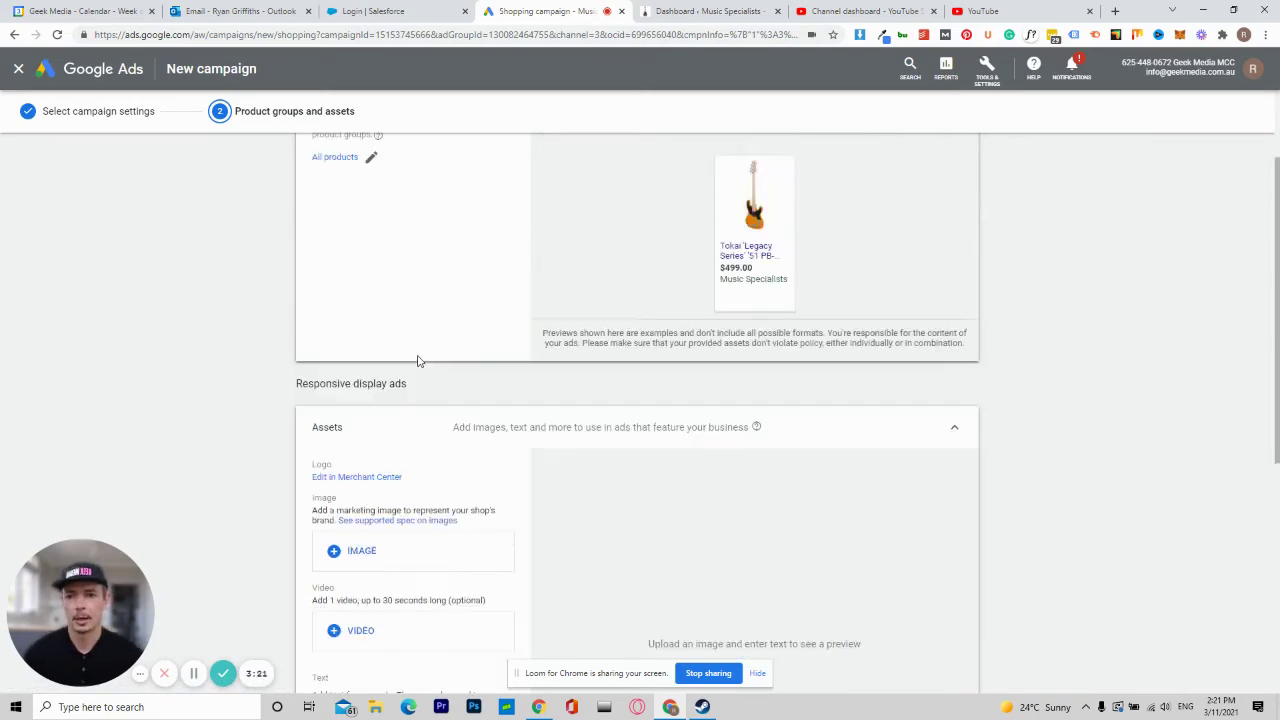
pyautogui.scroll(-1, 419, 361)
pyautogui.scroll(1, 386, 229)
pyautogui.scroll(-2, 445, 314)
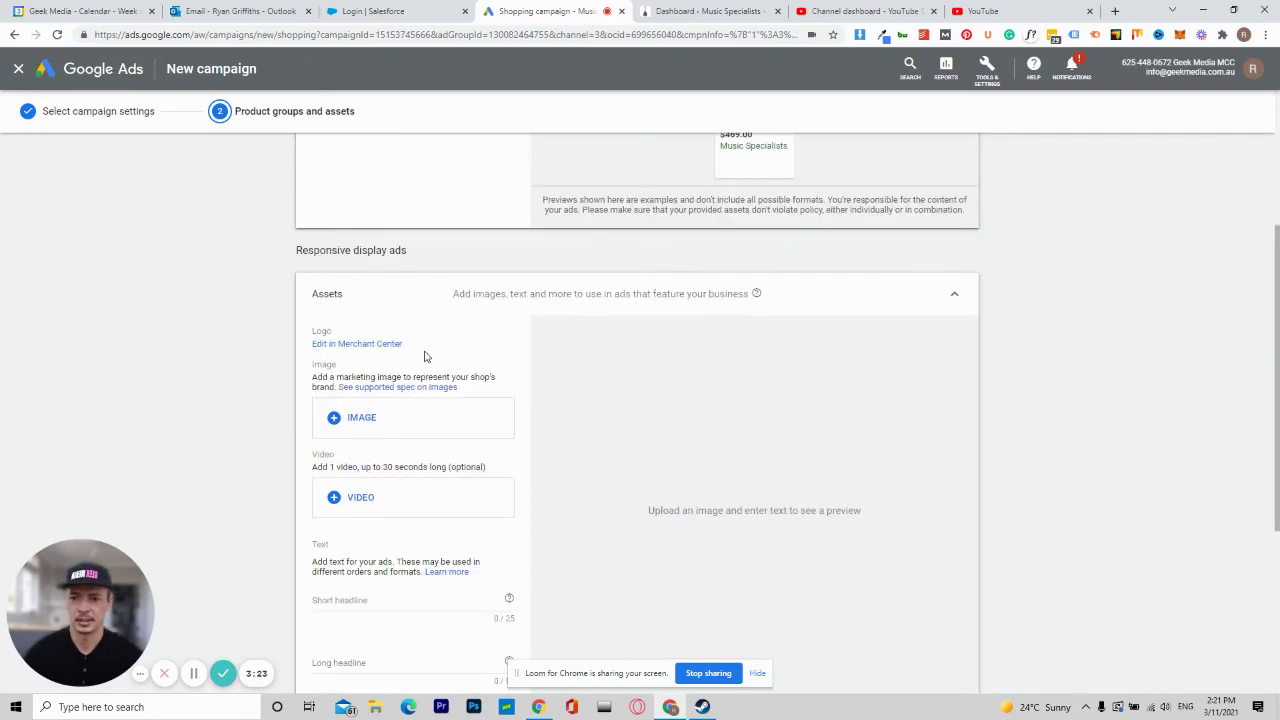
pyautogui.scroll(-1, 424, 355)
# Set the recently used Music Specialists banner as the ad's marketing image.
pyautogui.click(381, 354)
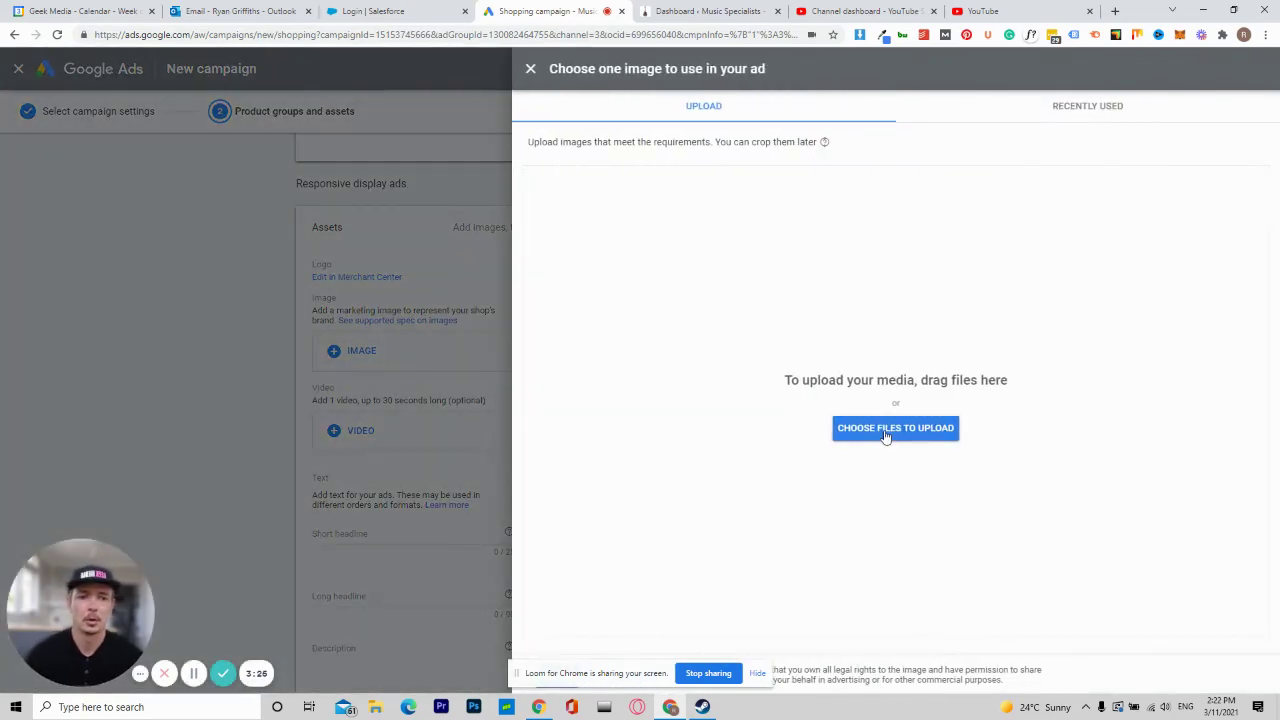
pyautogui.click(1081, 107)
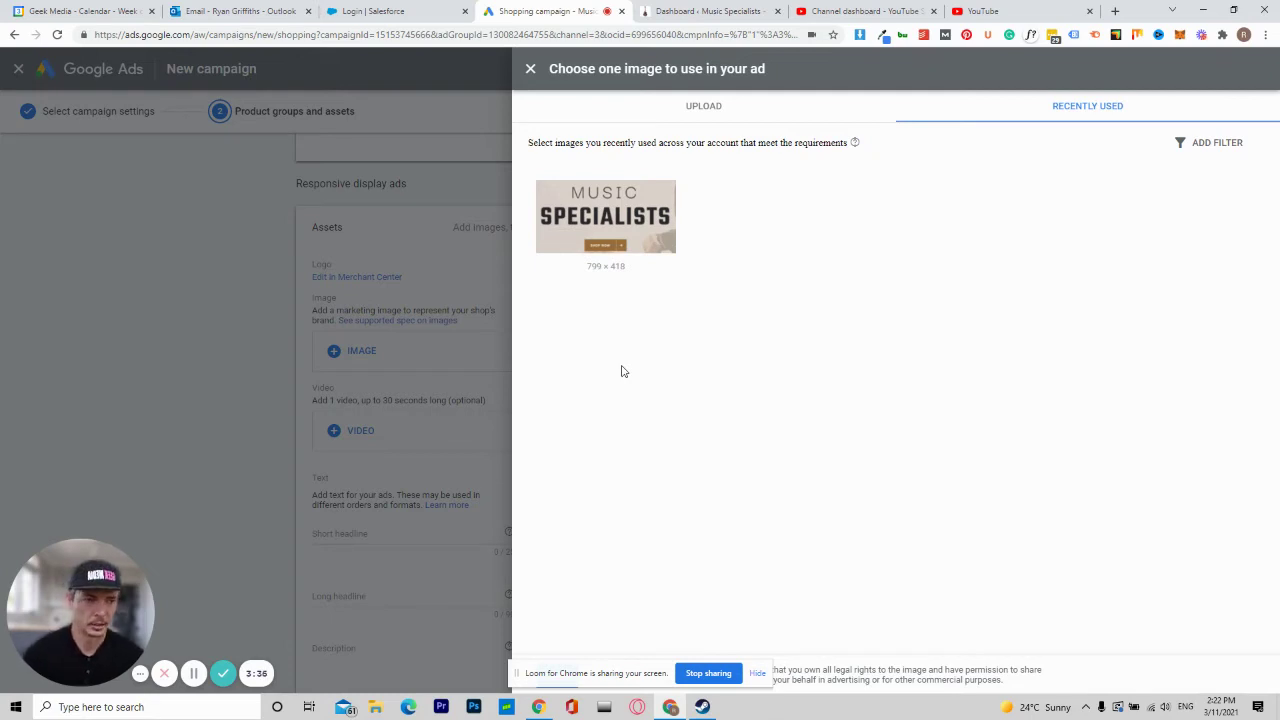
pyautogui.click(615, 217)
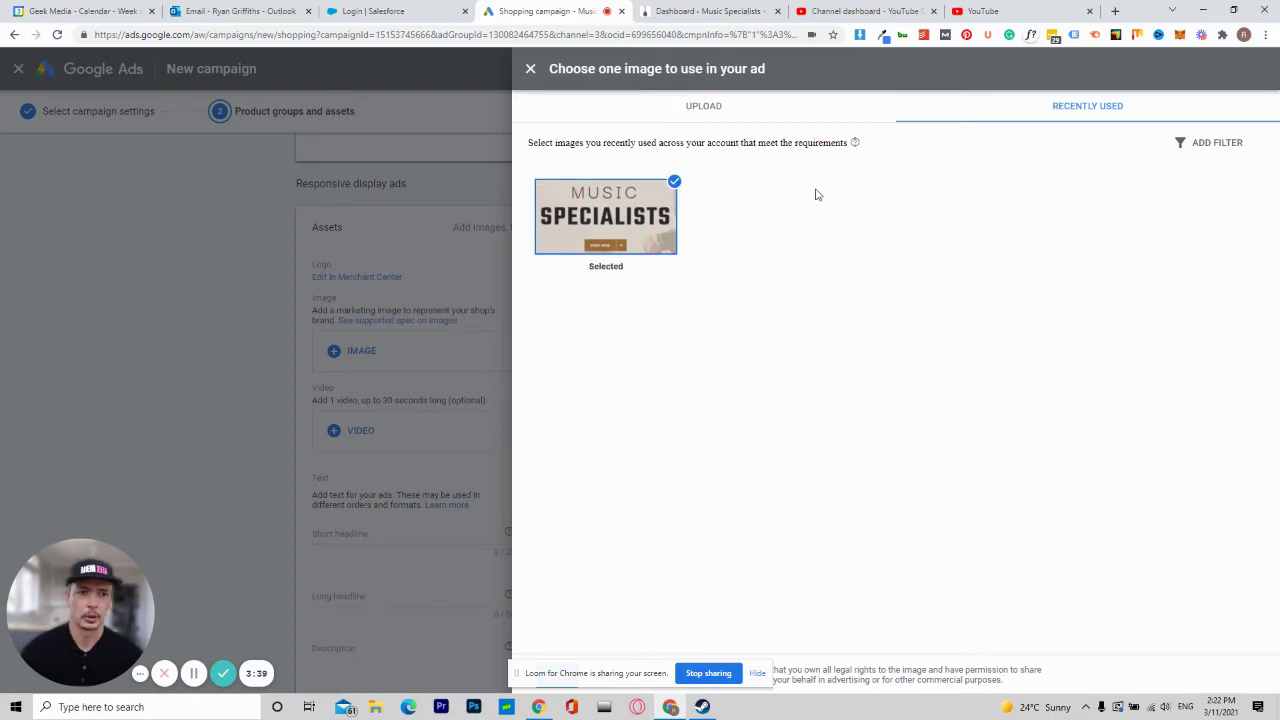
pyautogui.click(757, 676)
pyautogui.click(565, 675)
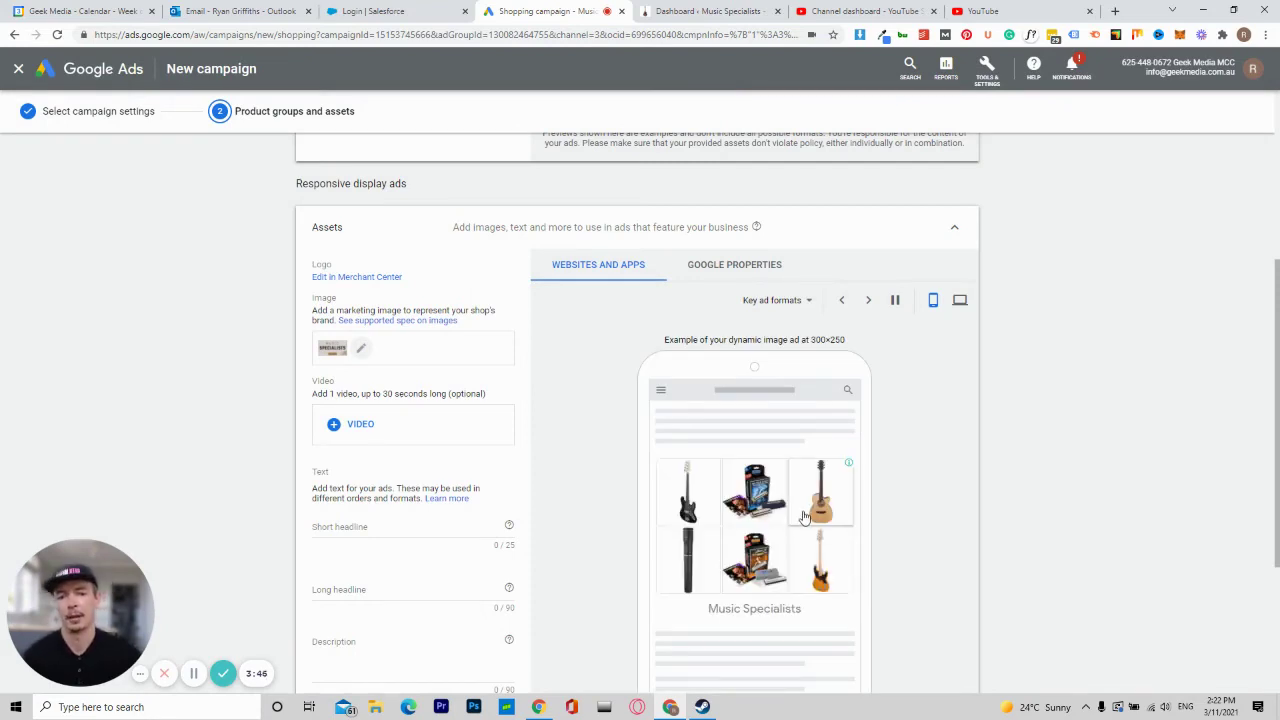
pyautogui.scroll(-1, 808, 519)
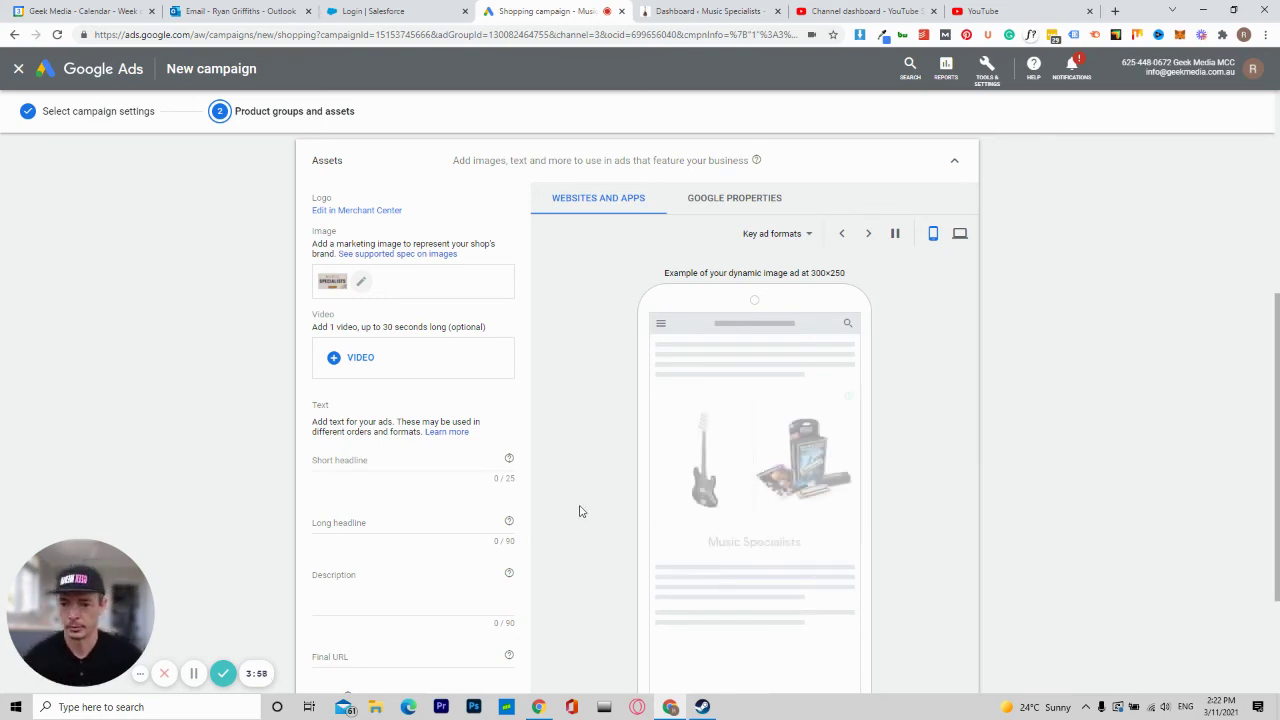
pyautogui.scroll(-1, 447, 433)
# Enter the short headline 'Music Specialists', replacing the misspelled 'Specialsist'.
pyautogui.click(351, 394)
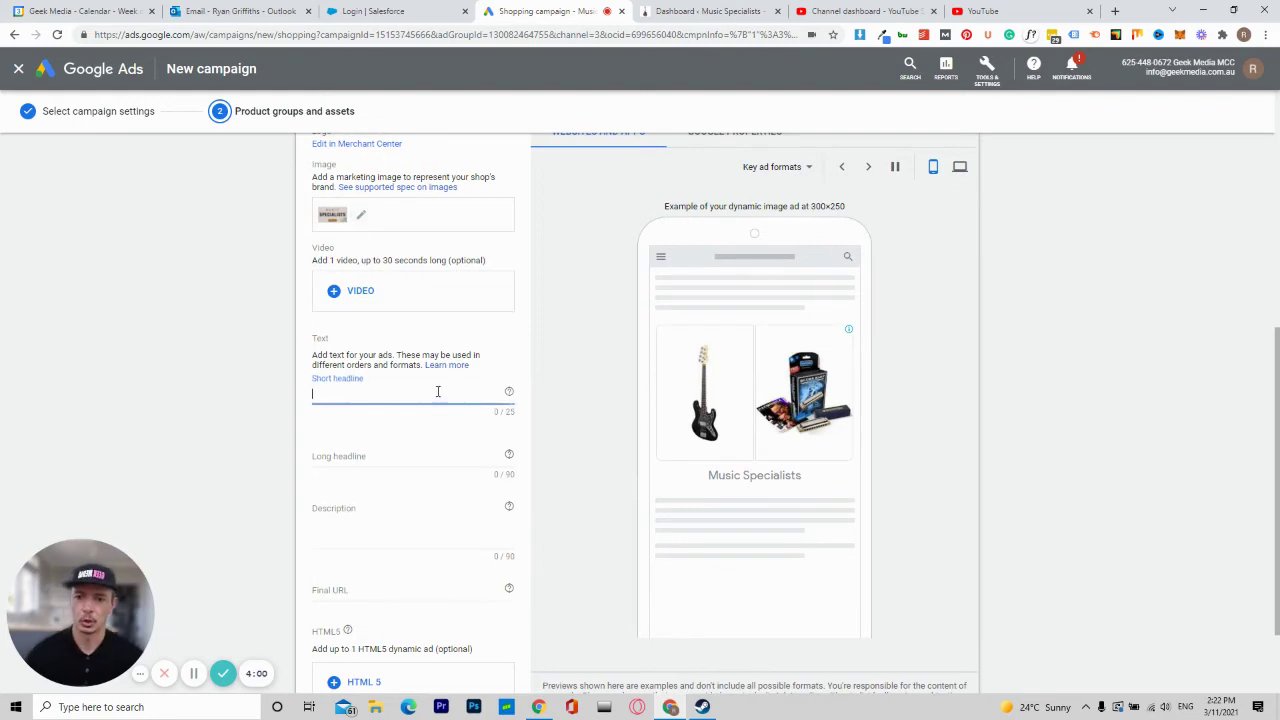
pyautogui.write('Musi')
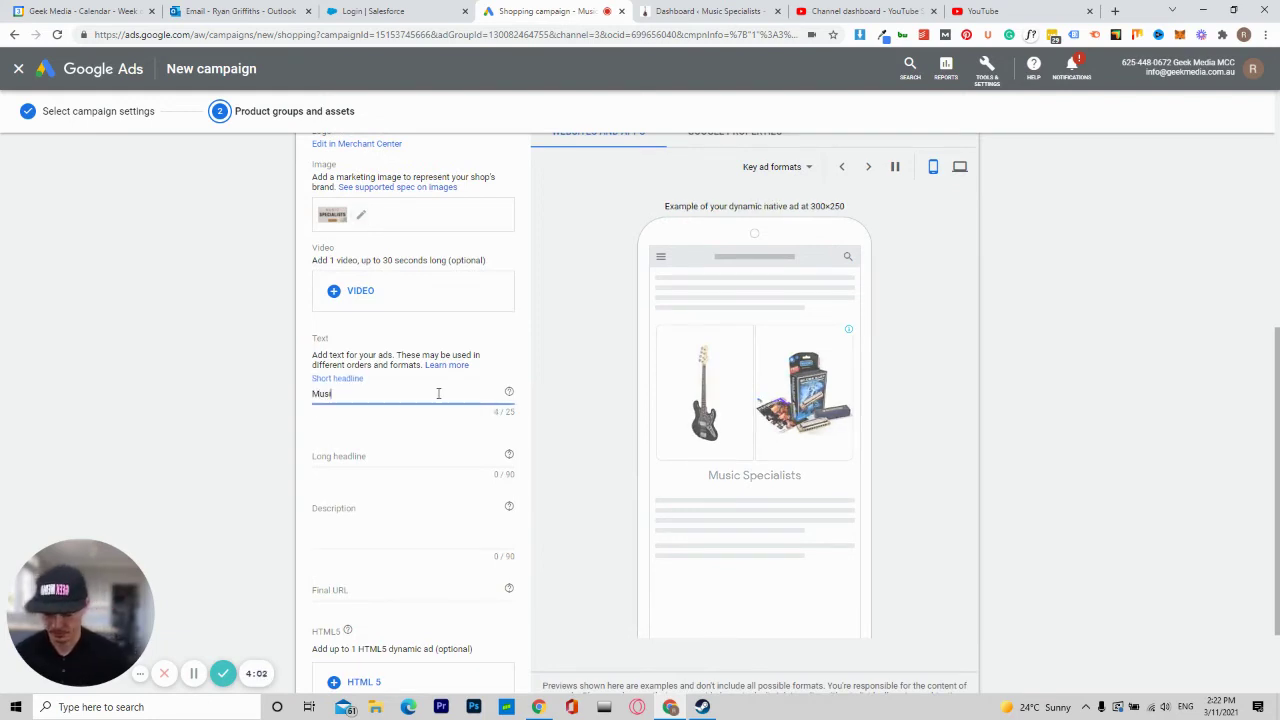
pyautogui.write('c Specialsist')
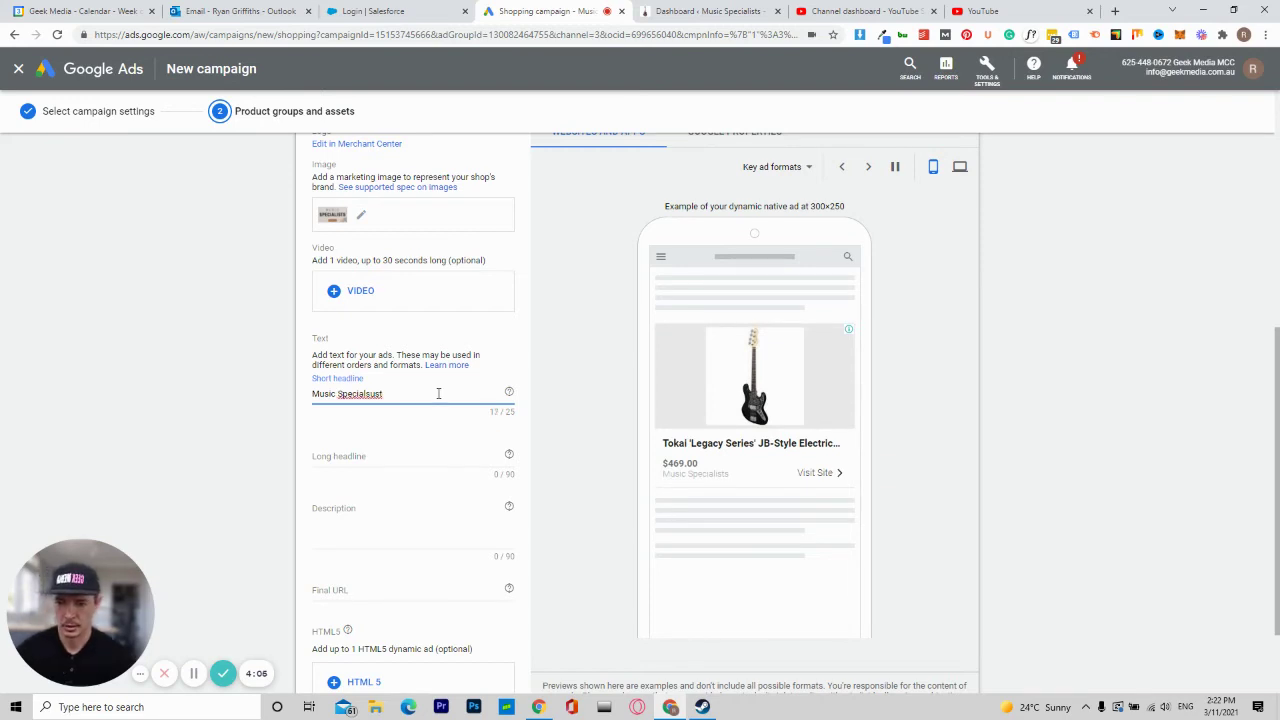
pyautogui.rightClick(371, 393)
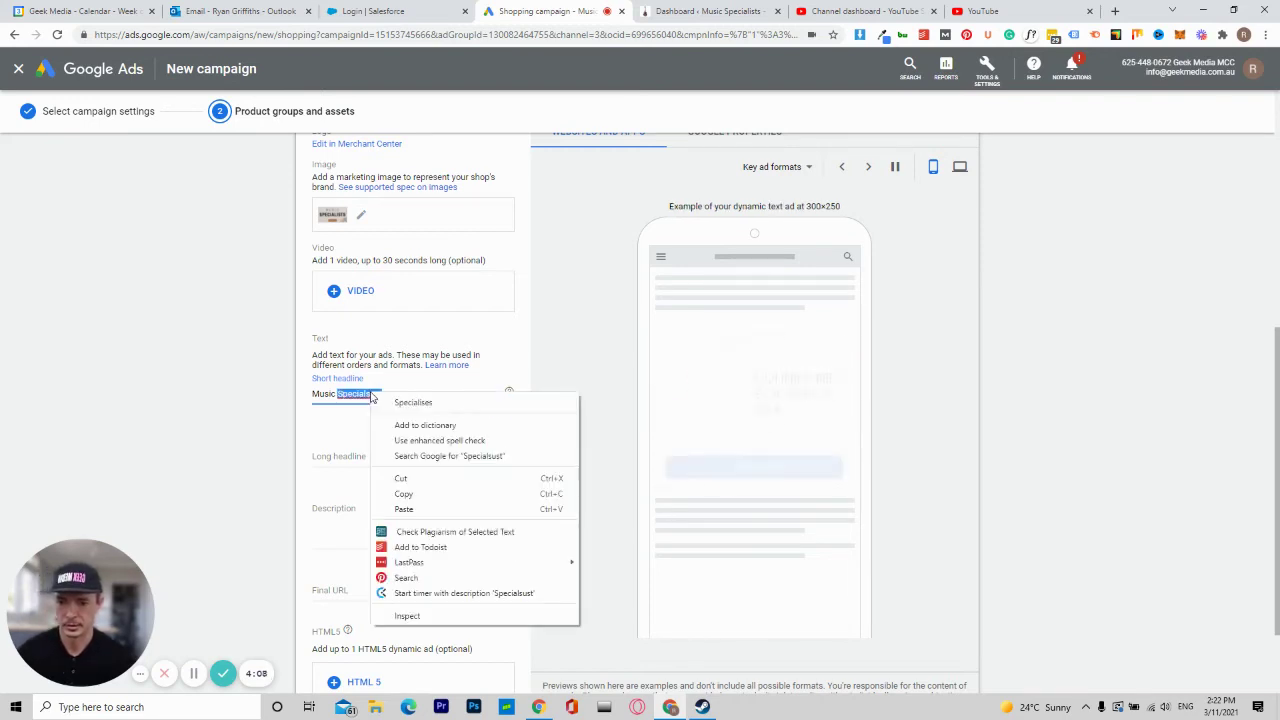
pyautogui.click(405, 390)
pyautogui.click(364, 393)
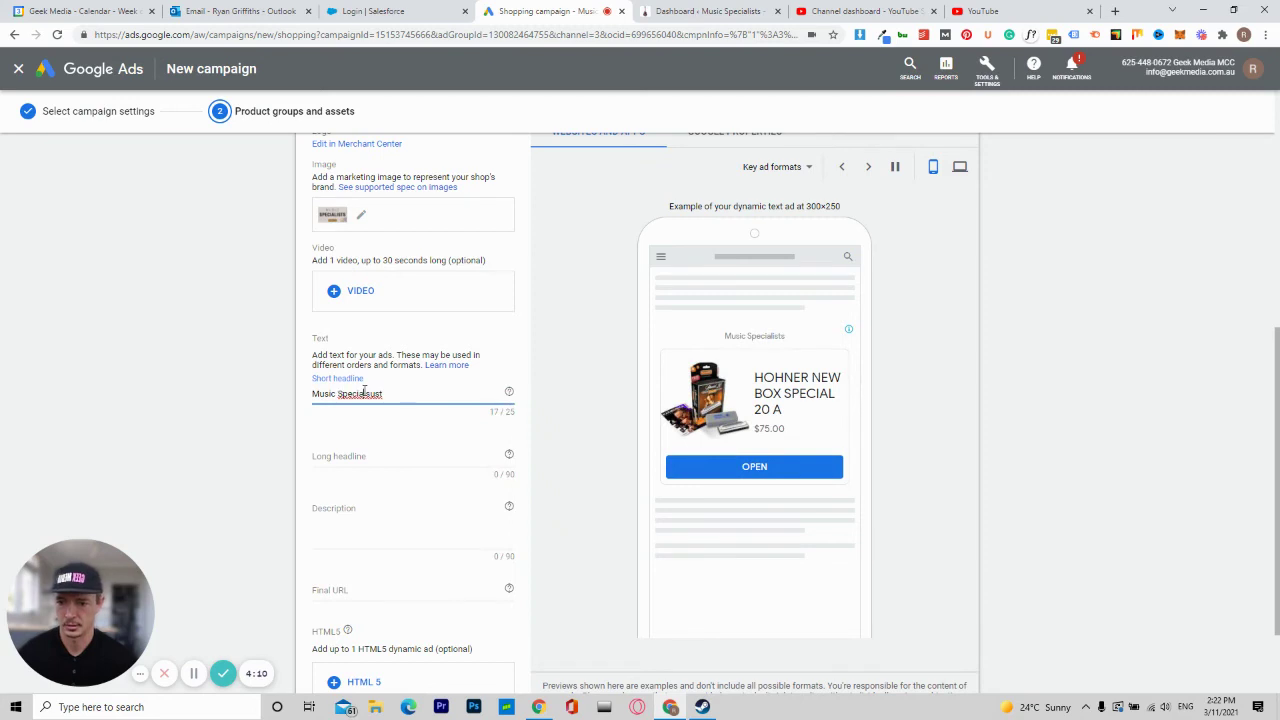
pyautogui.tripleClick(364, 393)
pyautogui.click(364, 393)
pyautogui.doubleClick(364, 393)
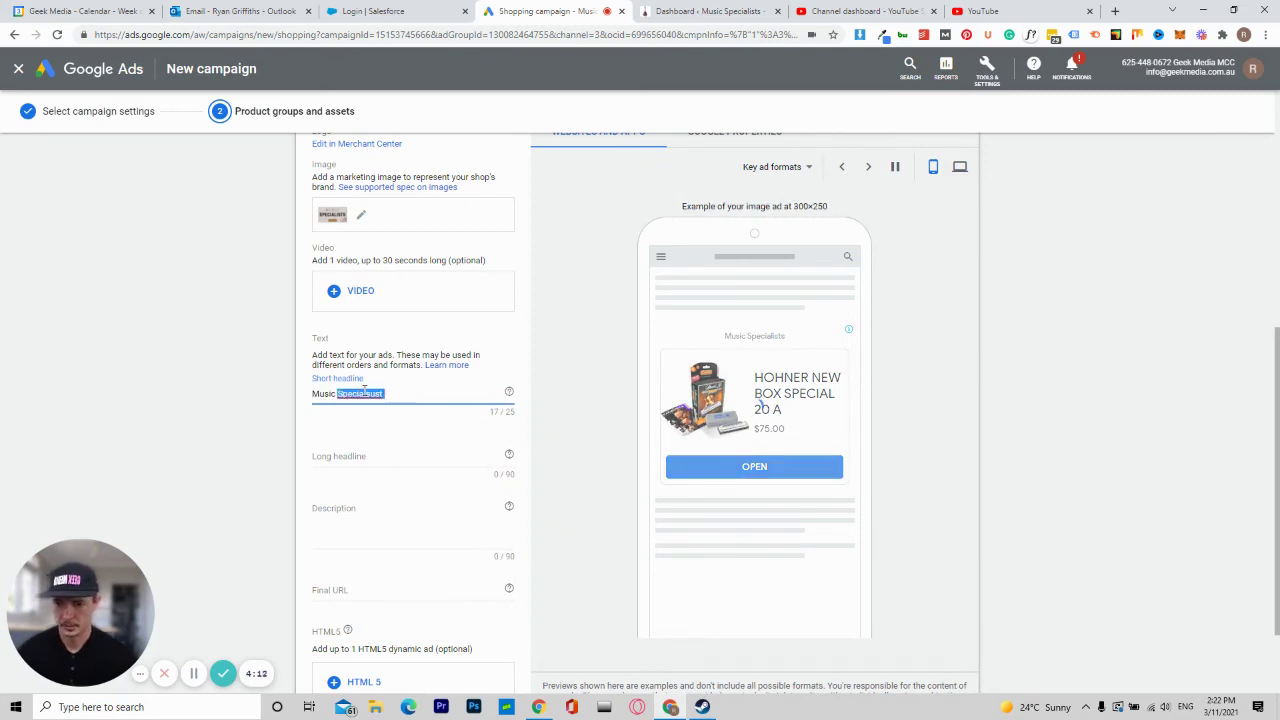
pyautogui.press('BackSpace')
pyautogui.write('Specialists')
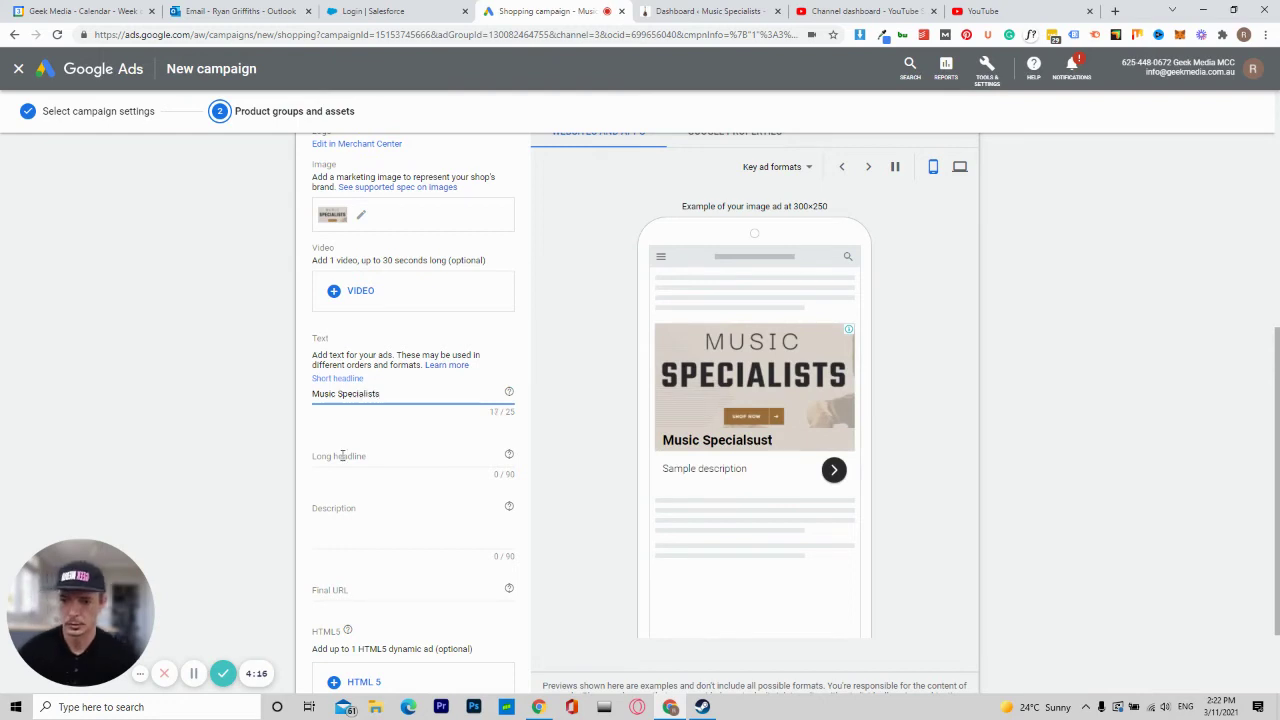
# Fill in long headline 'Best prices gurenteed' and description 'We have the best prices in Australia'.
pyautogui.click(375, 455)
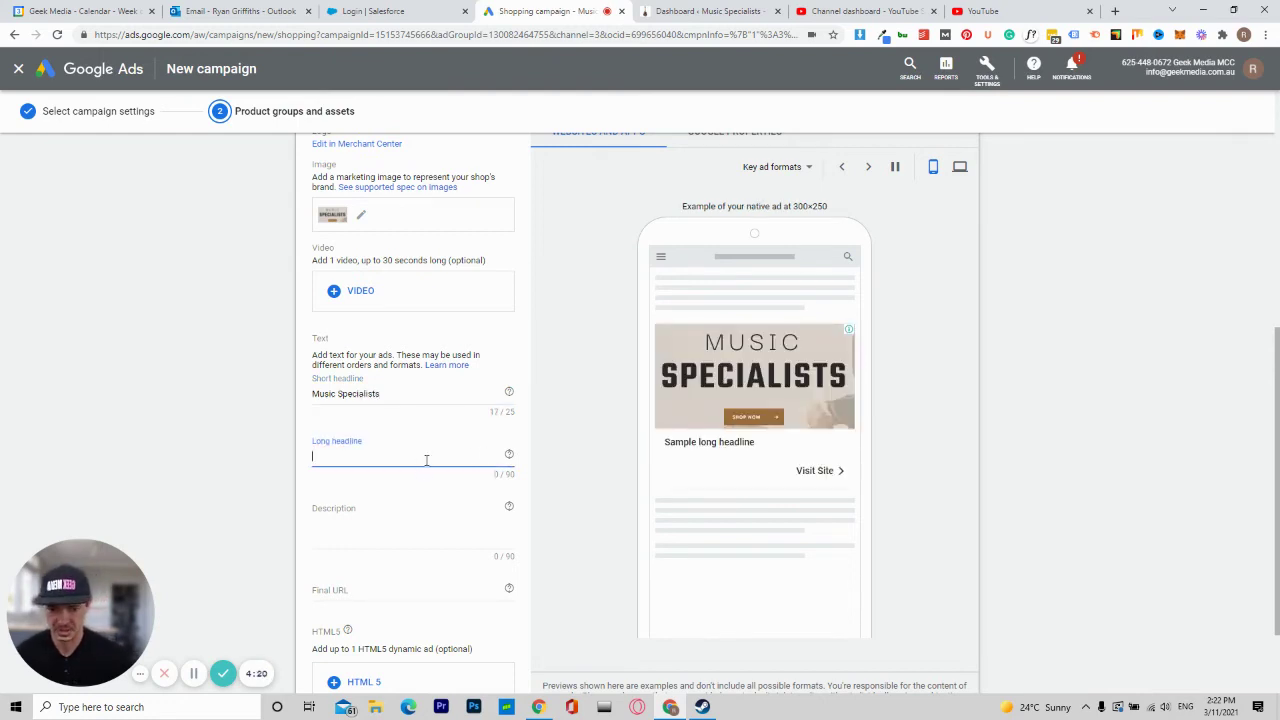
pyautogui.write('Best')
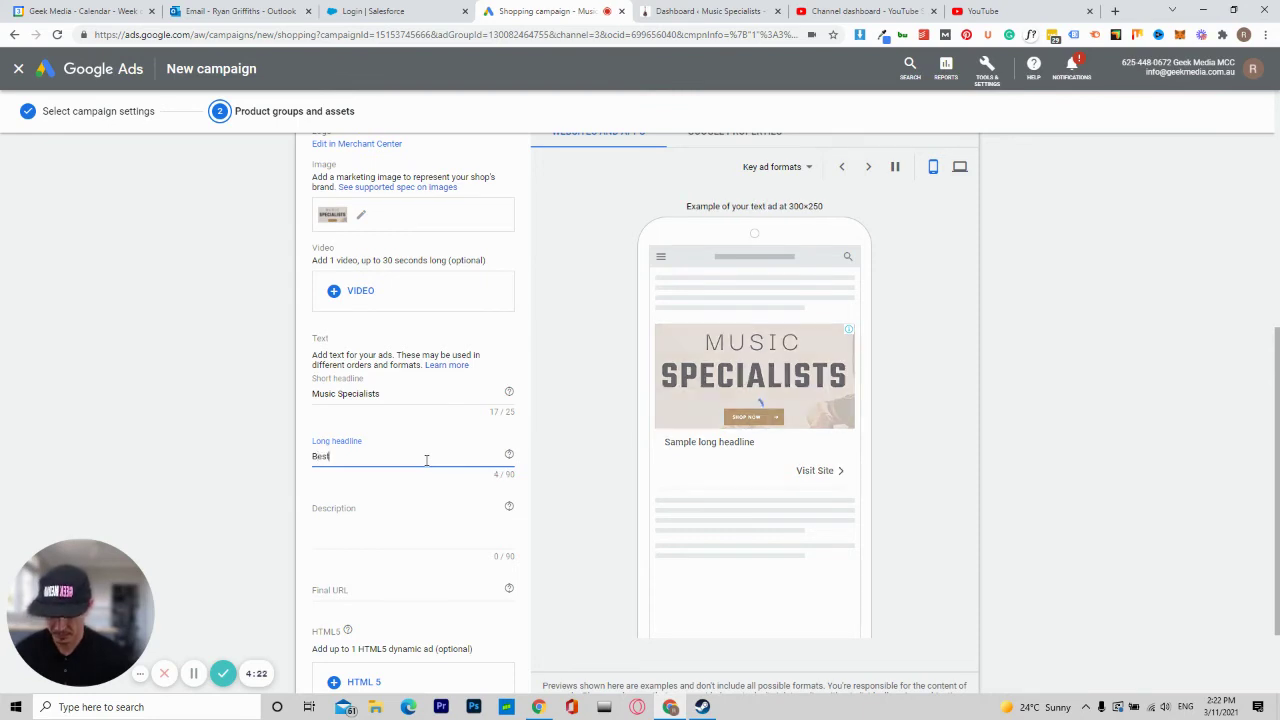
pyautogui.write(' prices')
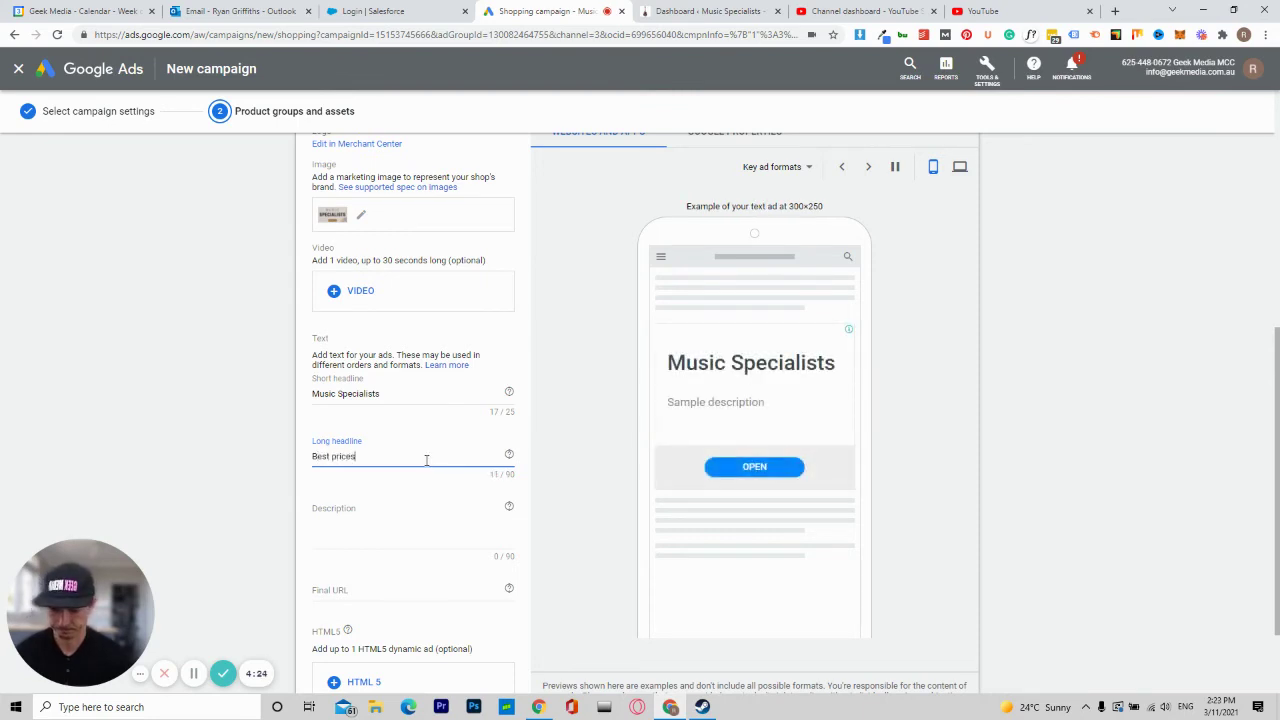
pyautogui.write(' gurenteed')
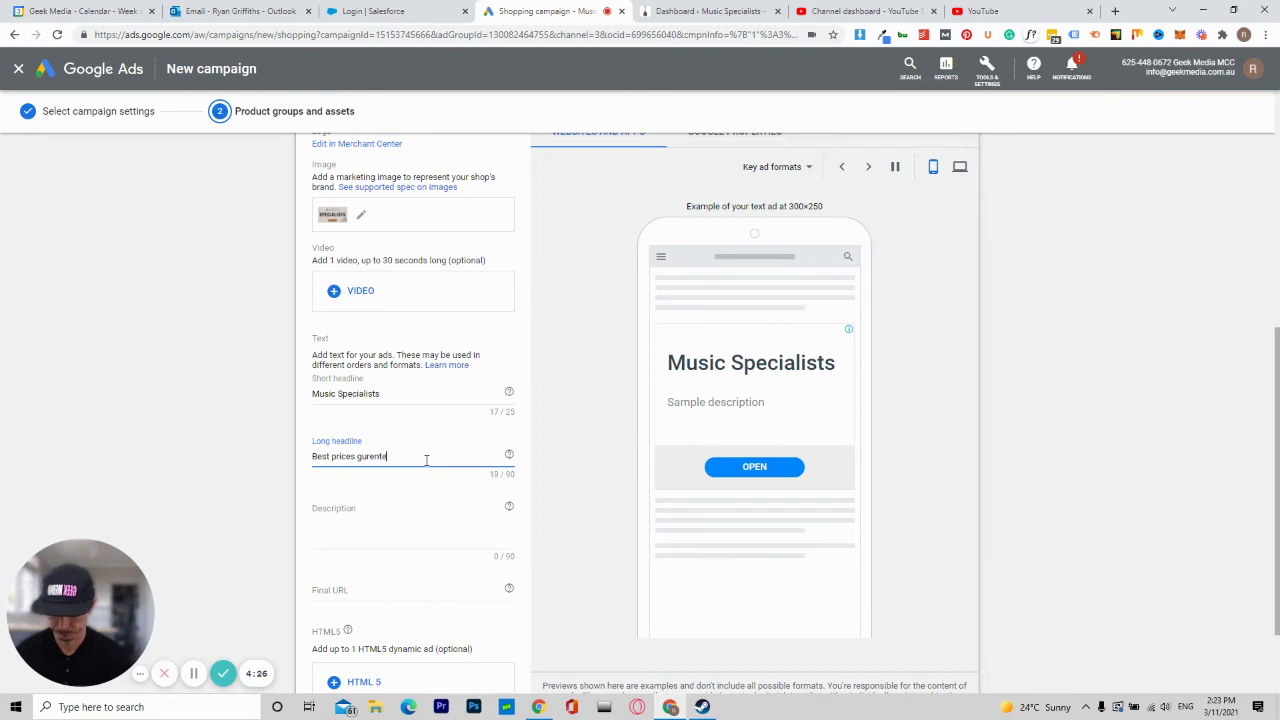
pyautogui.click(346, 538)
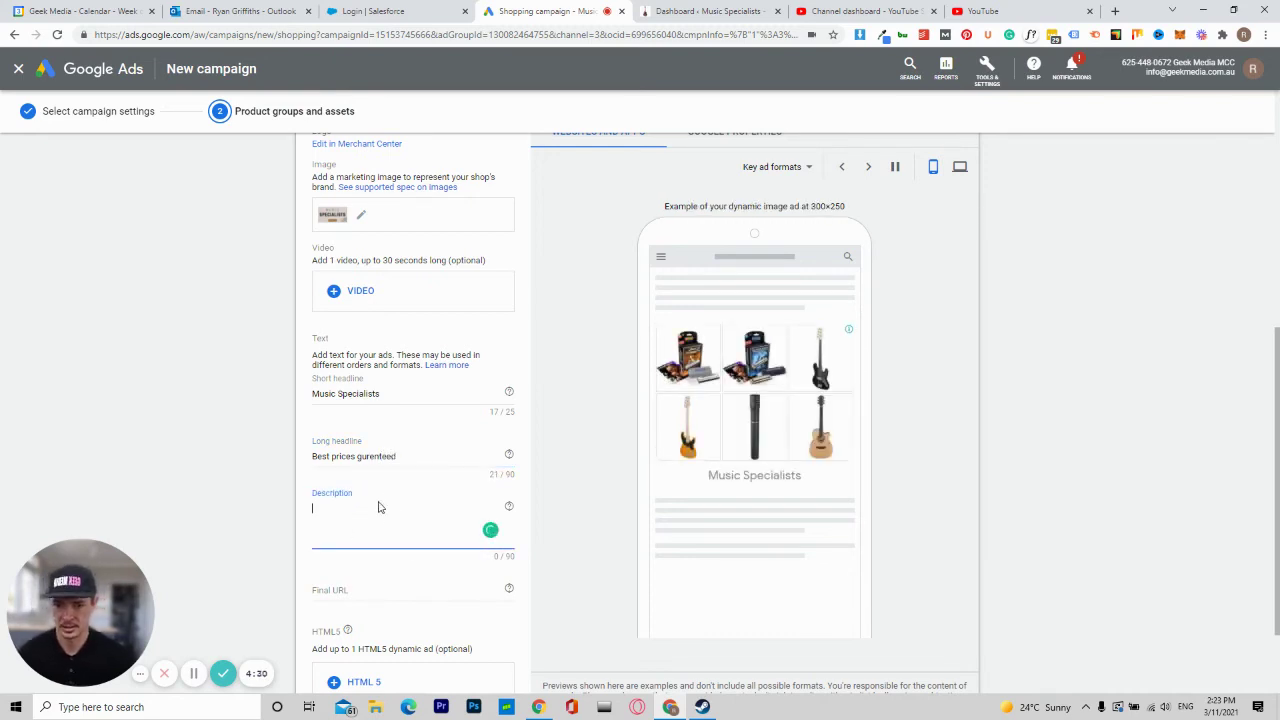
pyautogui.write('We have')
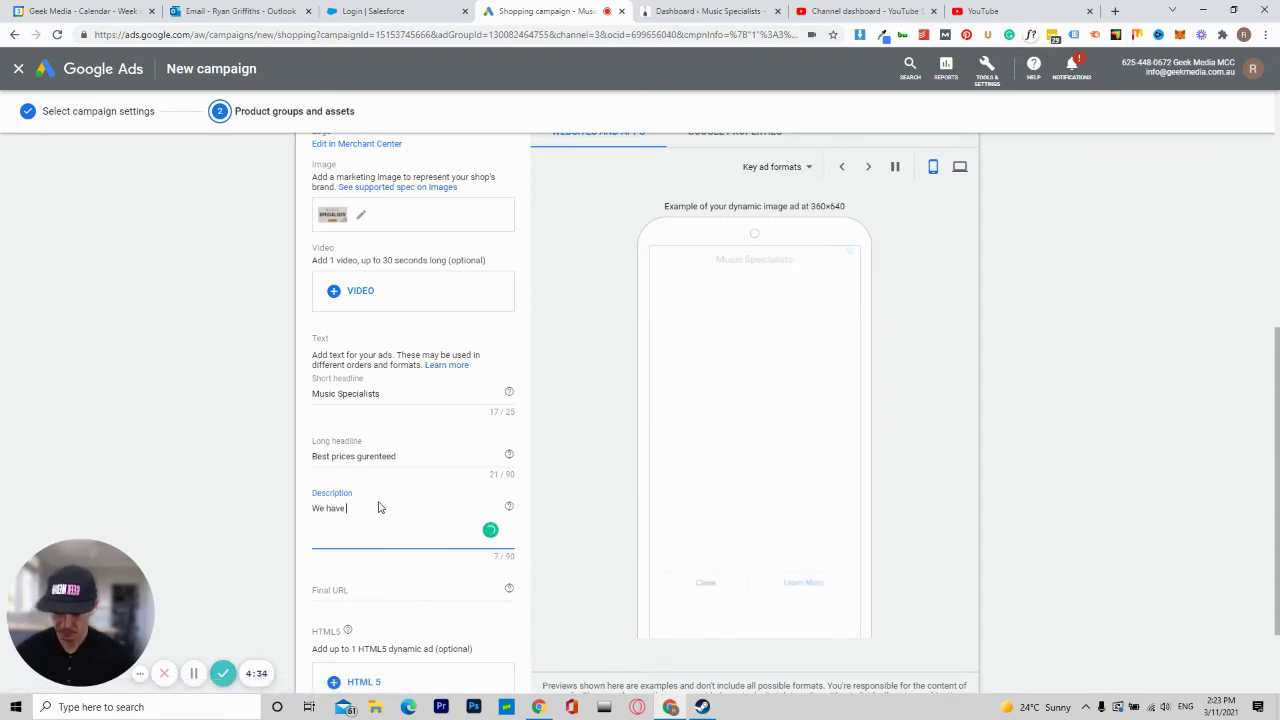
pyautogui.write(' the b')
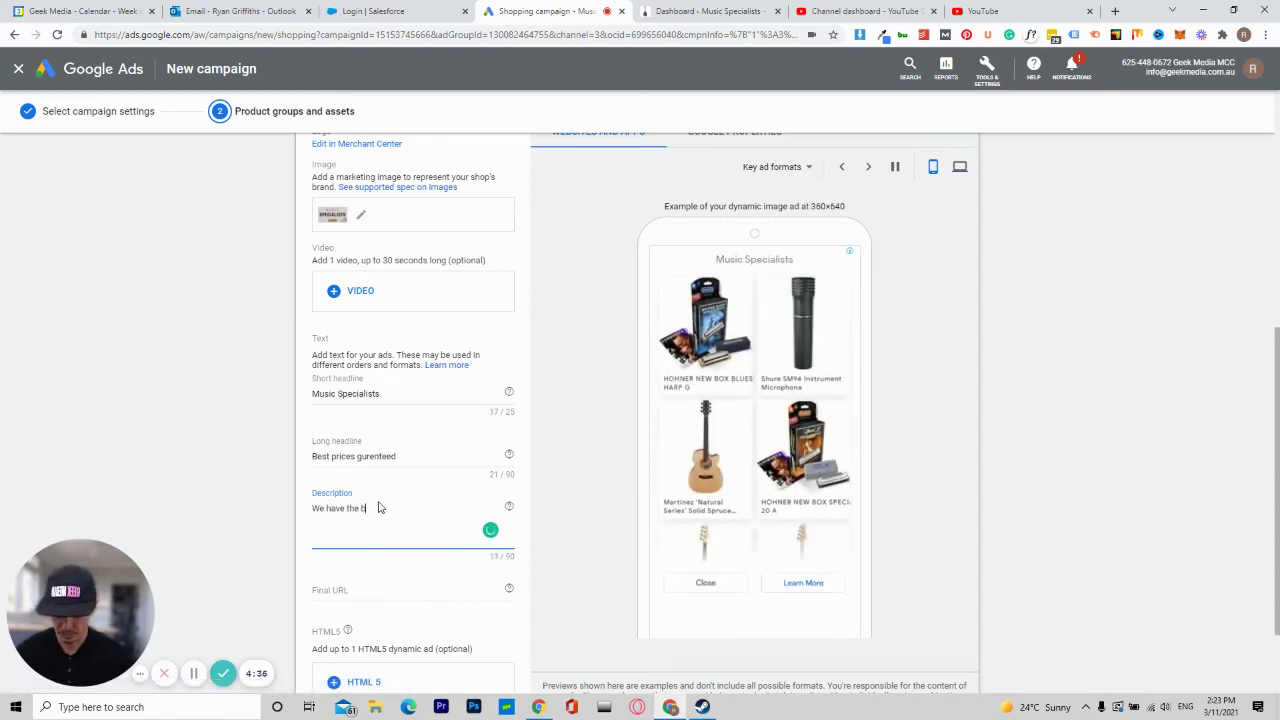
pyautogui.write('est prices')
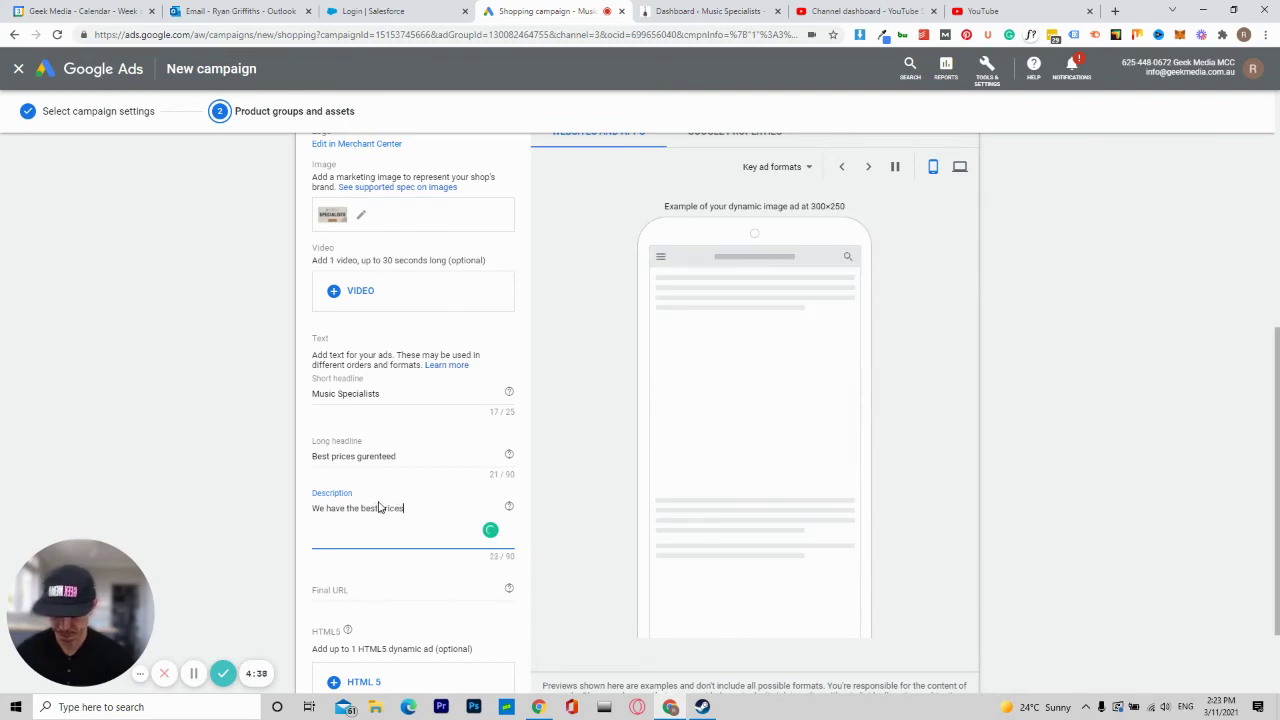
pyautogui.write(' in Australia')
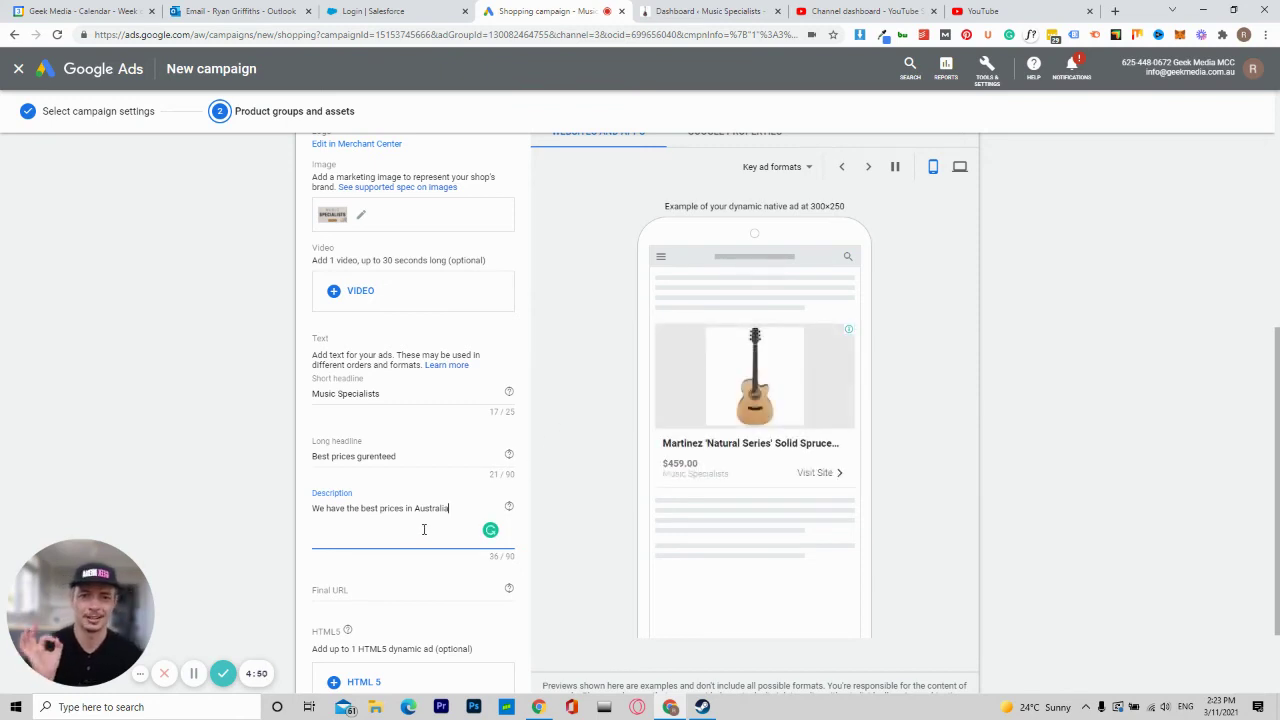
pyautogui.scroll(-1, 424, 529)
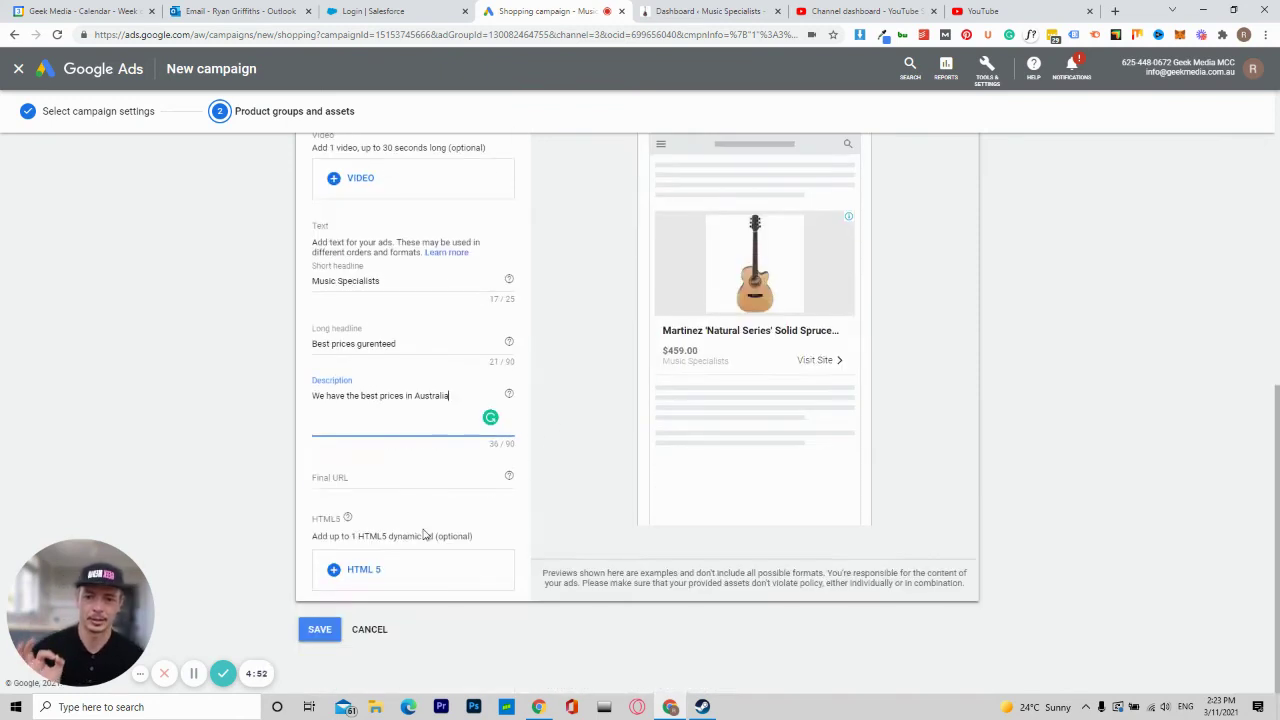
# Copy the store's web address from the WordPress tab's address bar.
pyautogui.click(367, 477)
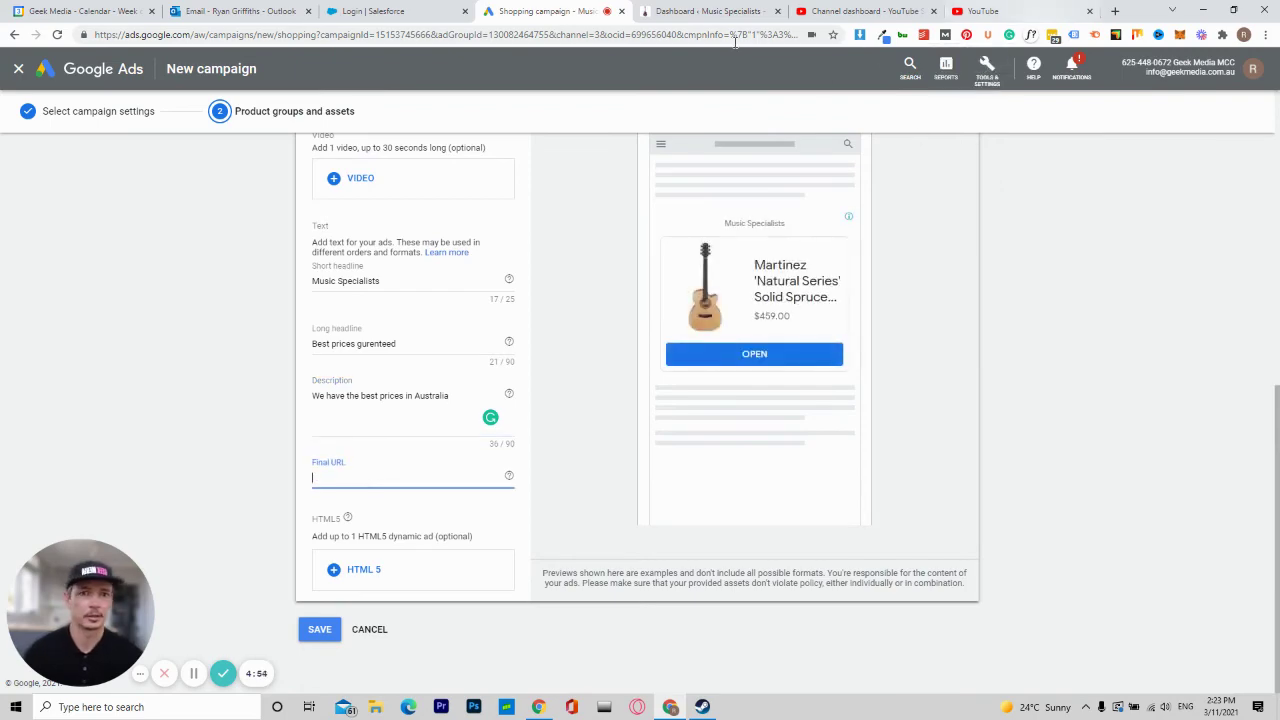
pyautogui.click(710, 11)
pyautogui.hotkey('ctrl', 'shift', 'Tab')
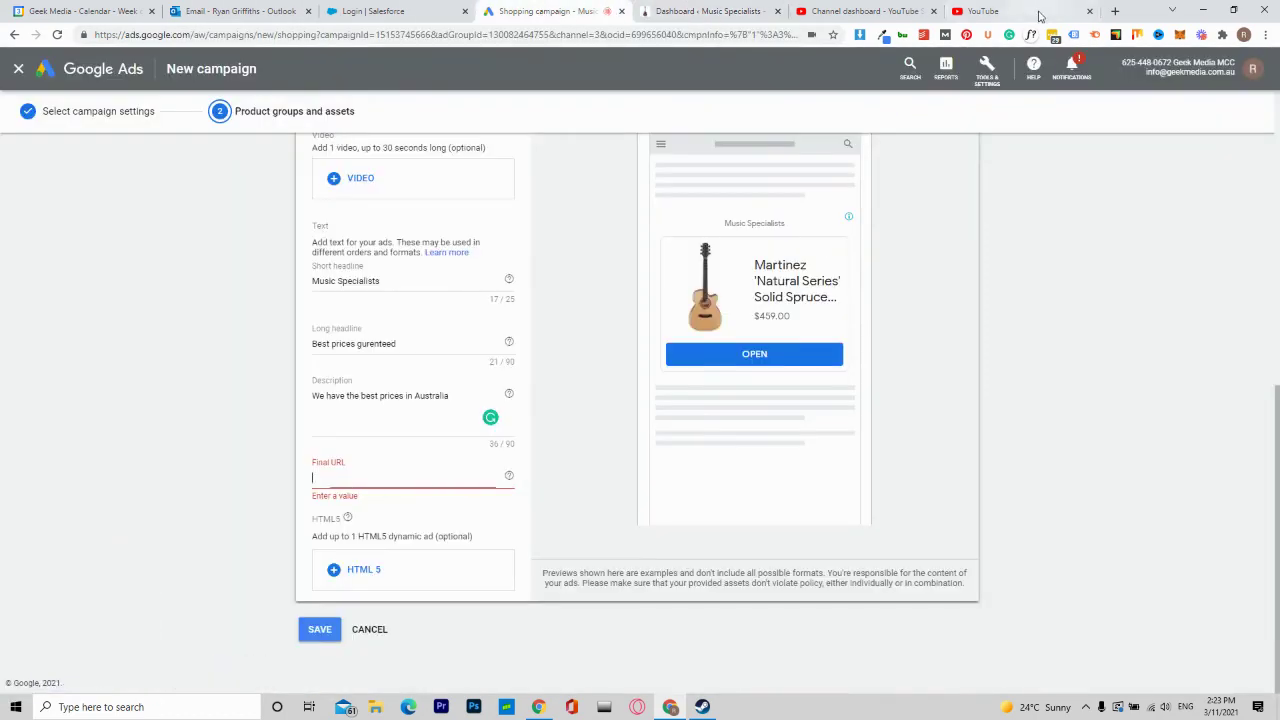
pyautogui.hotkey('ctrl', 'Tab')
pyautogui.moveTo(147, 34); pyautogui.dragTo(245, 34)
pyautogui.hotkey('ctrl', 'c')
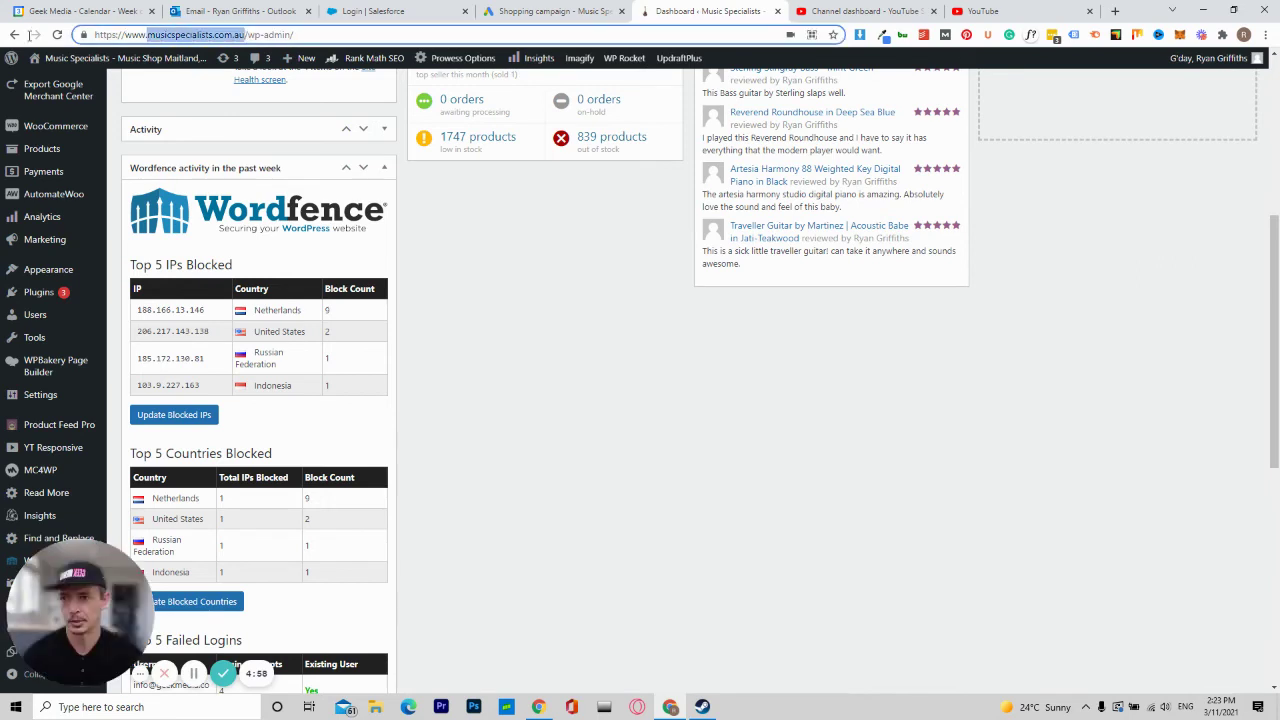
pyautogui.click(557, 12)
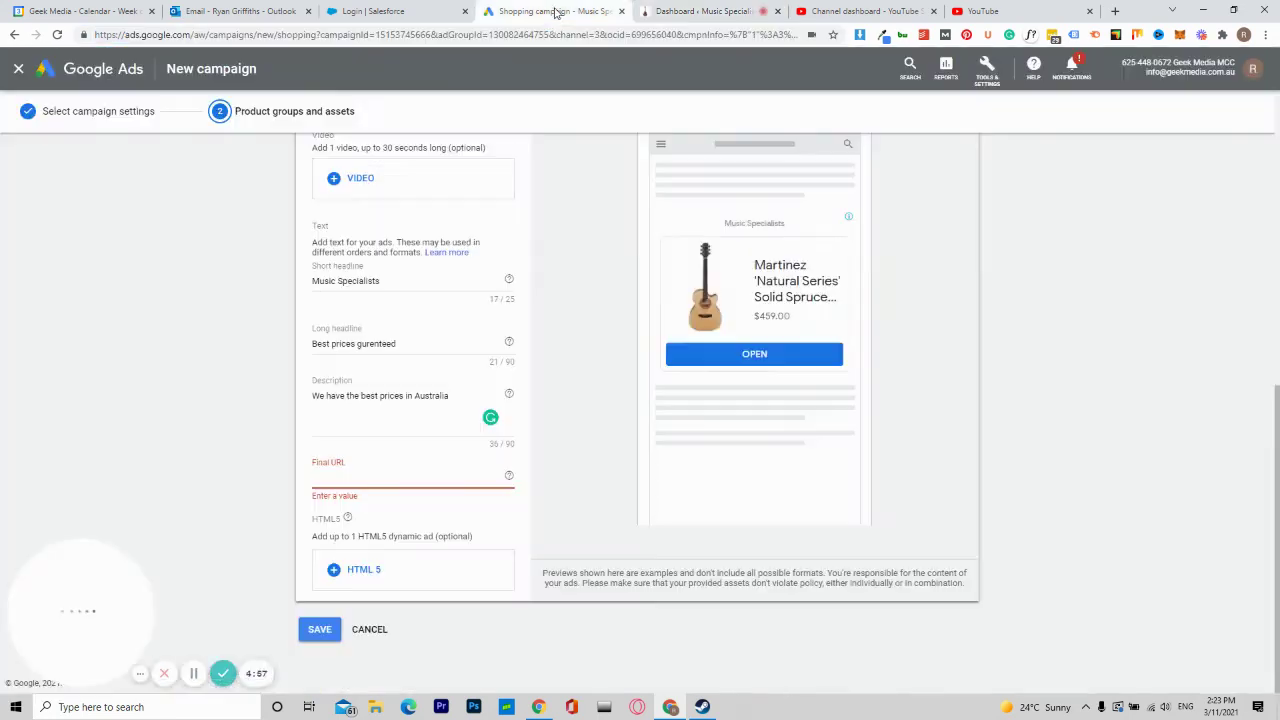
pyautogui.click(423, 476)
pyautogui.hotkey('ctrl', 'v')
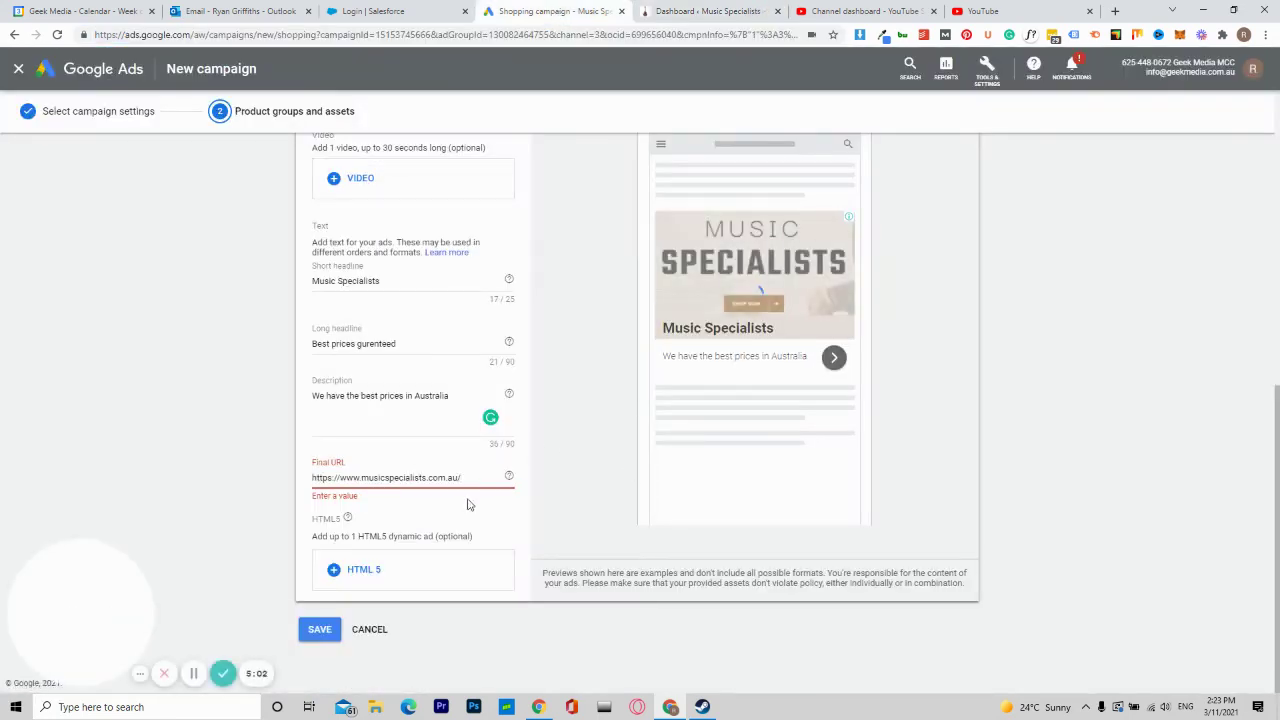
pyautogui.press('BackSpace')
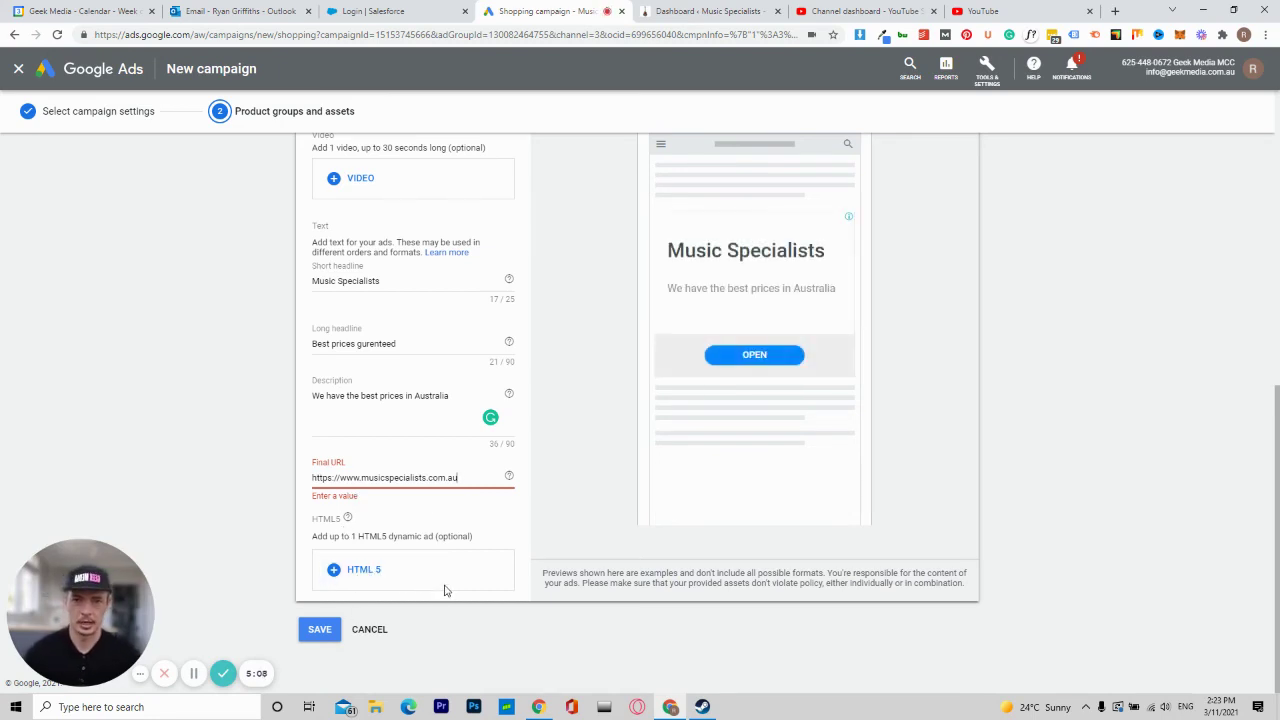
pyautogui.click(313, 635)
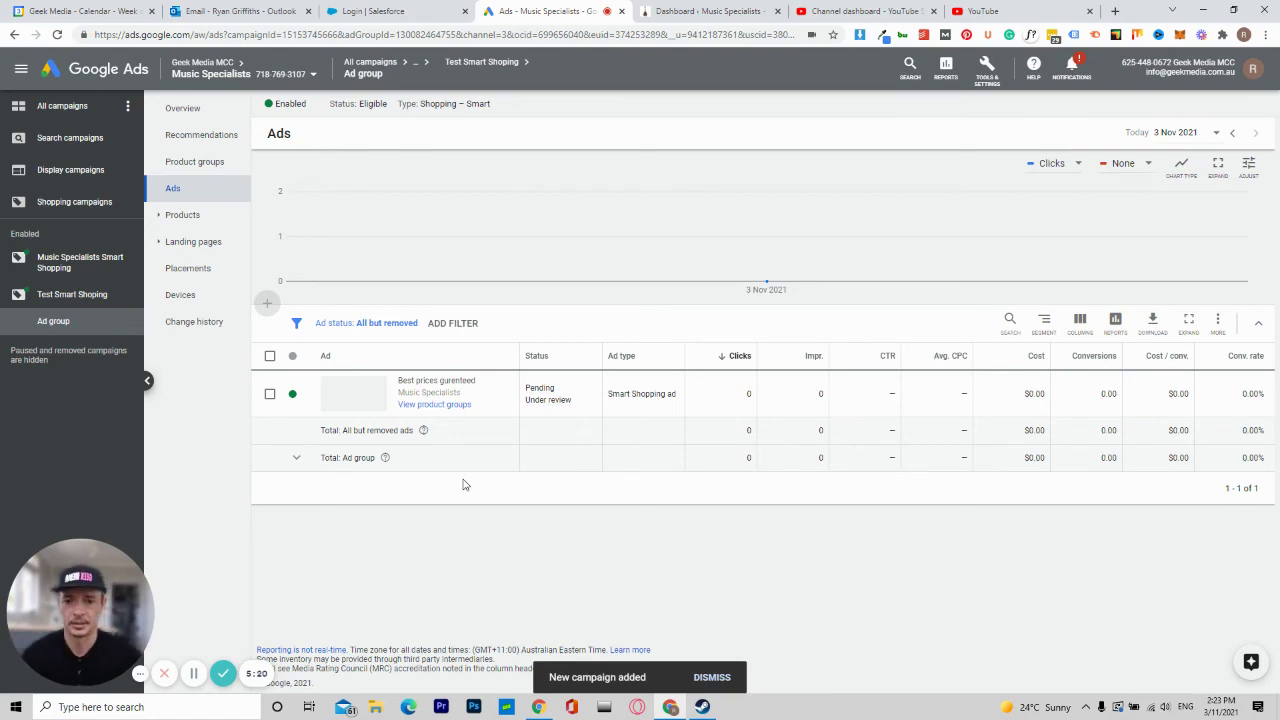
# Show the Pending review explanation for the Test Smart Shoping ad.
pyautogui.moveTo(550, 406)
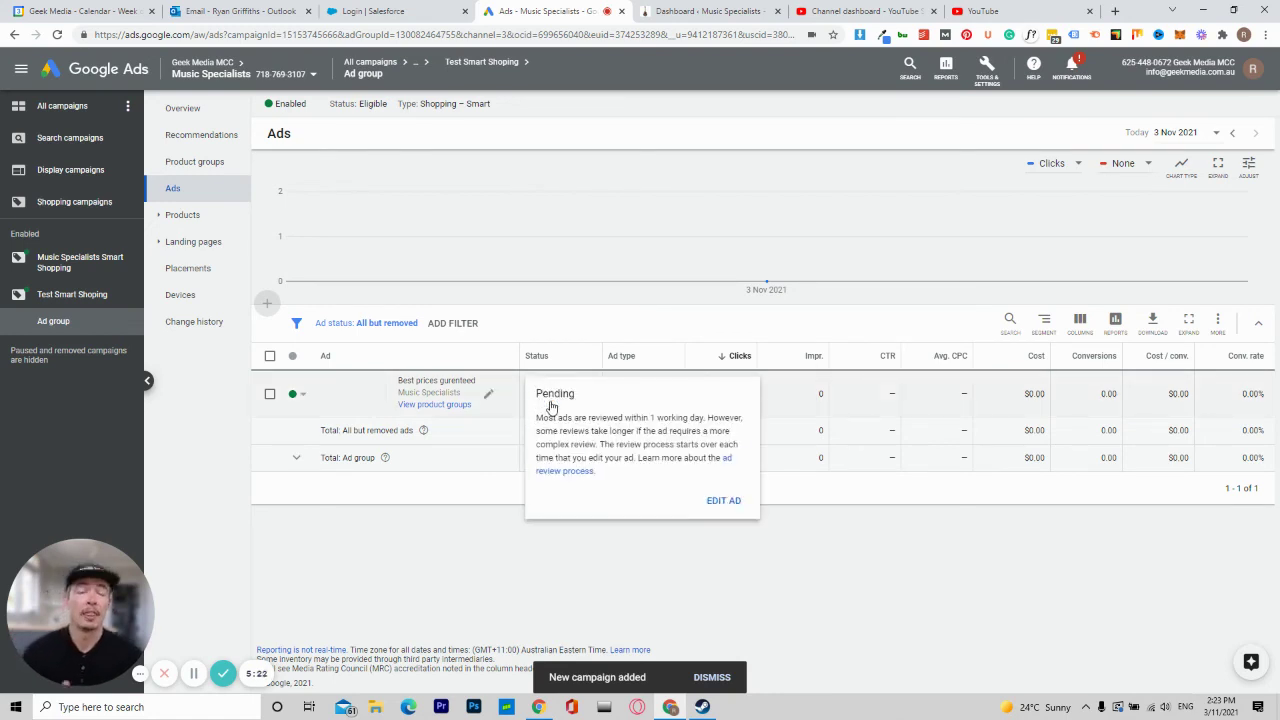